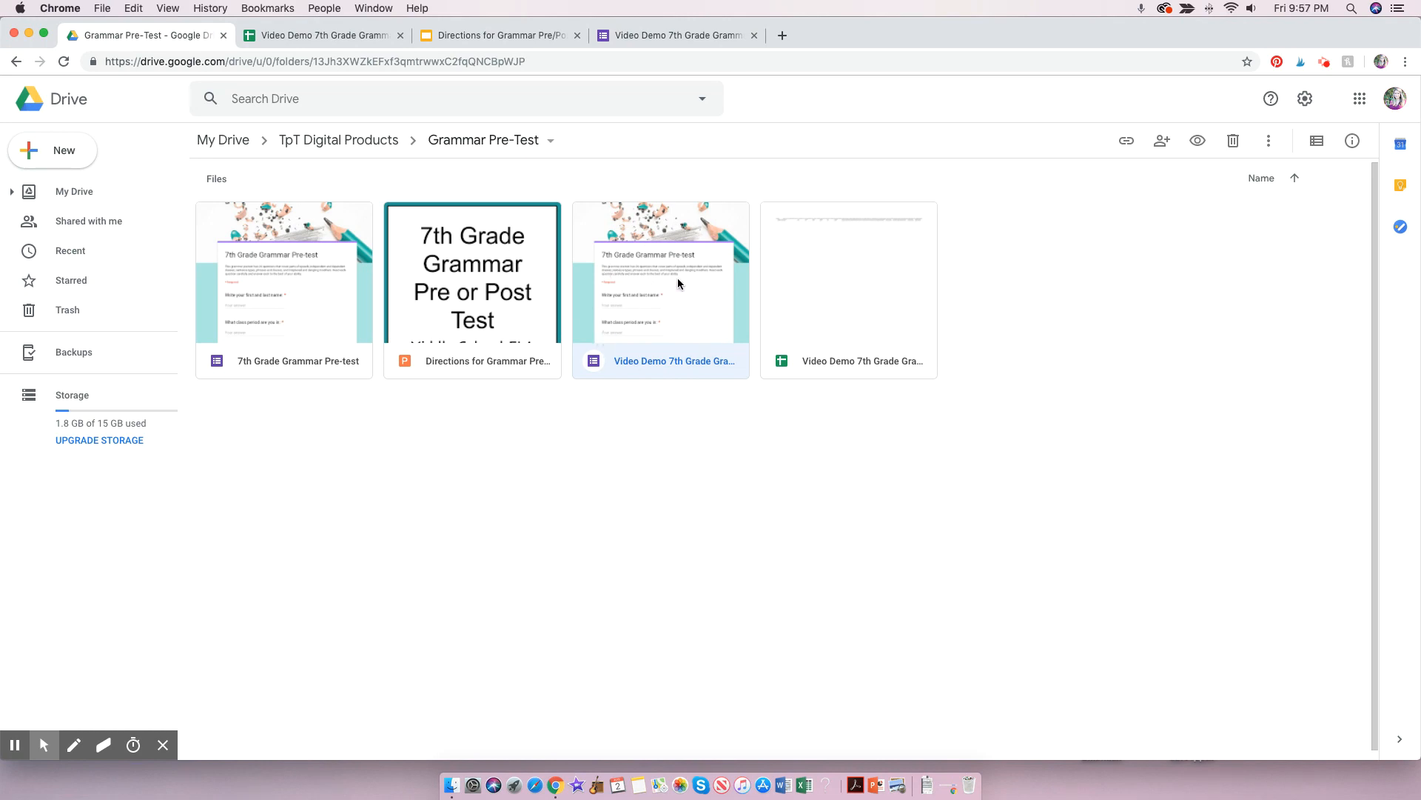
{"action": "right_click", "coordinate": [708, 362]}
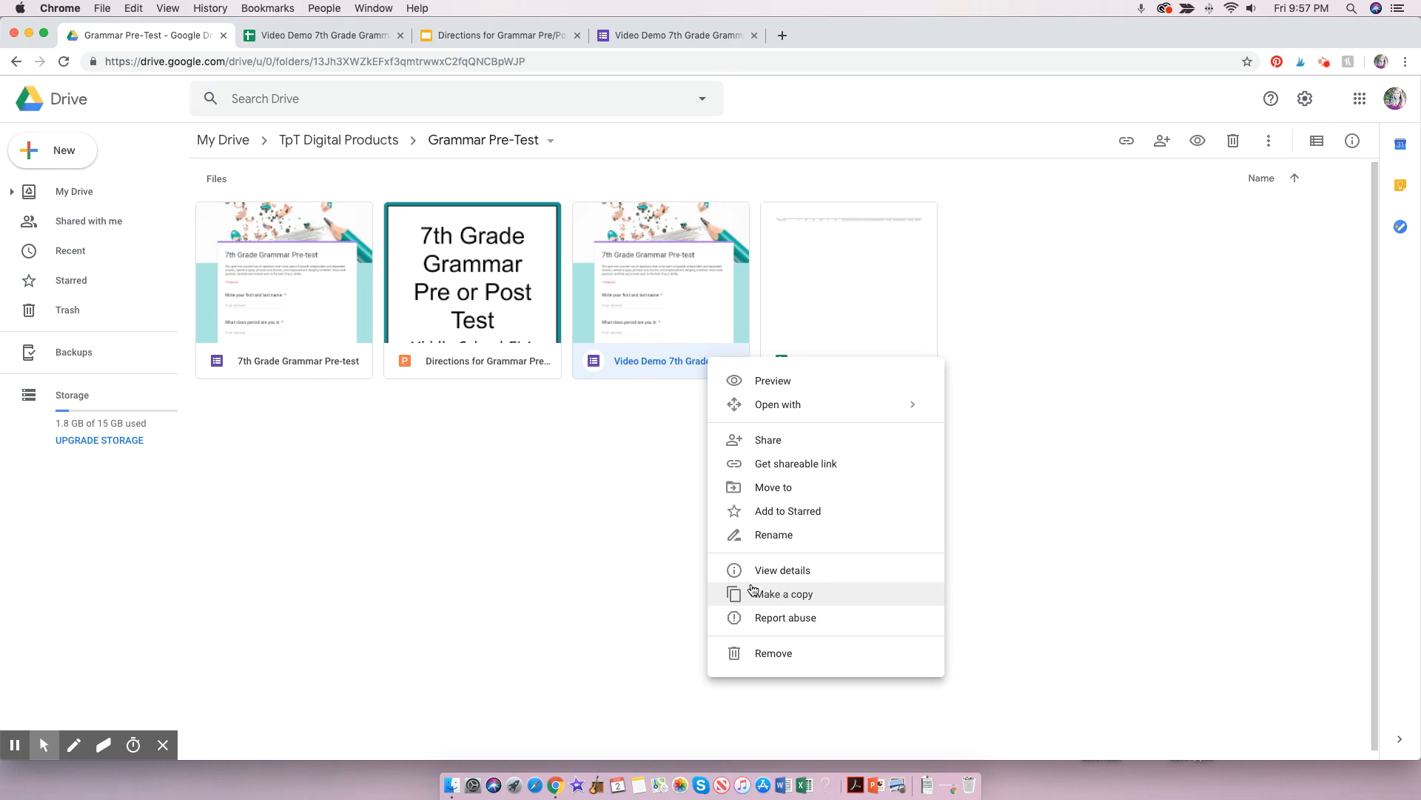
{"action": "left_click", "coordinate": [662, 424]}
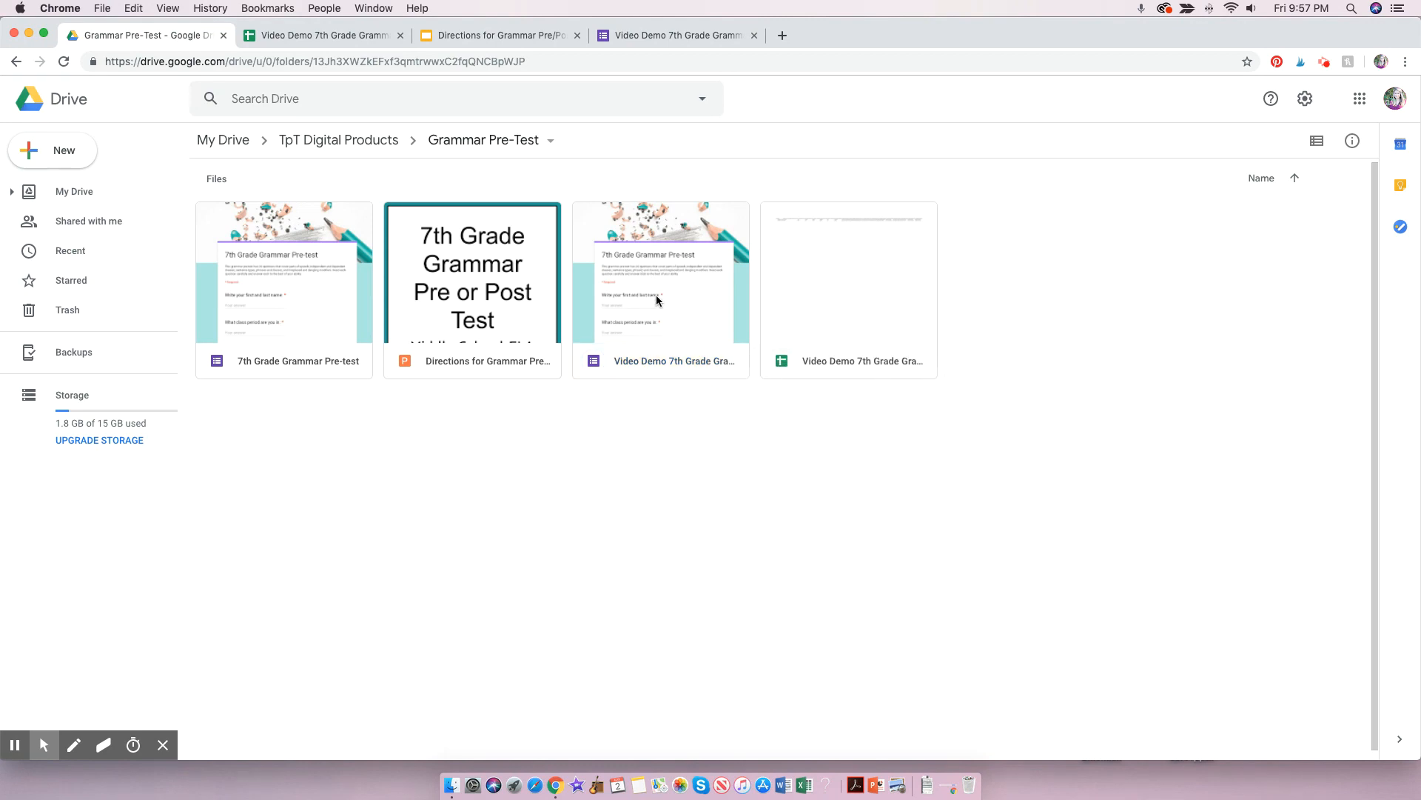
Preview the Video Demo 7th Grade Grammar Pre-test form and enter "Answer Key" as the name and "-" as the class period.
{"action": "left_click", "coordinate": [678, 33]}
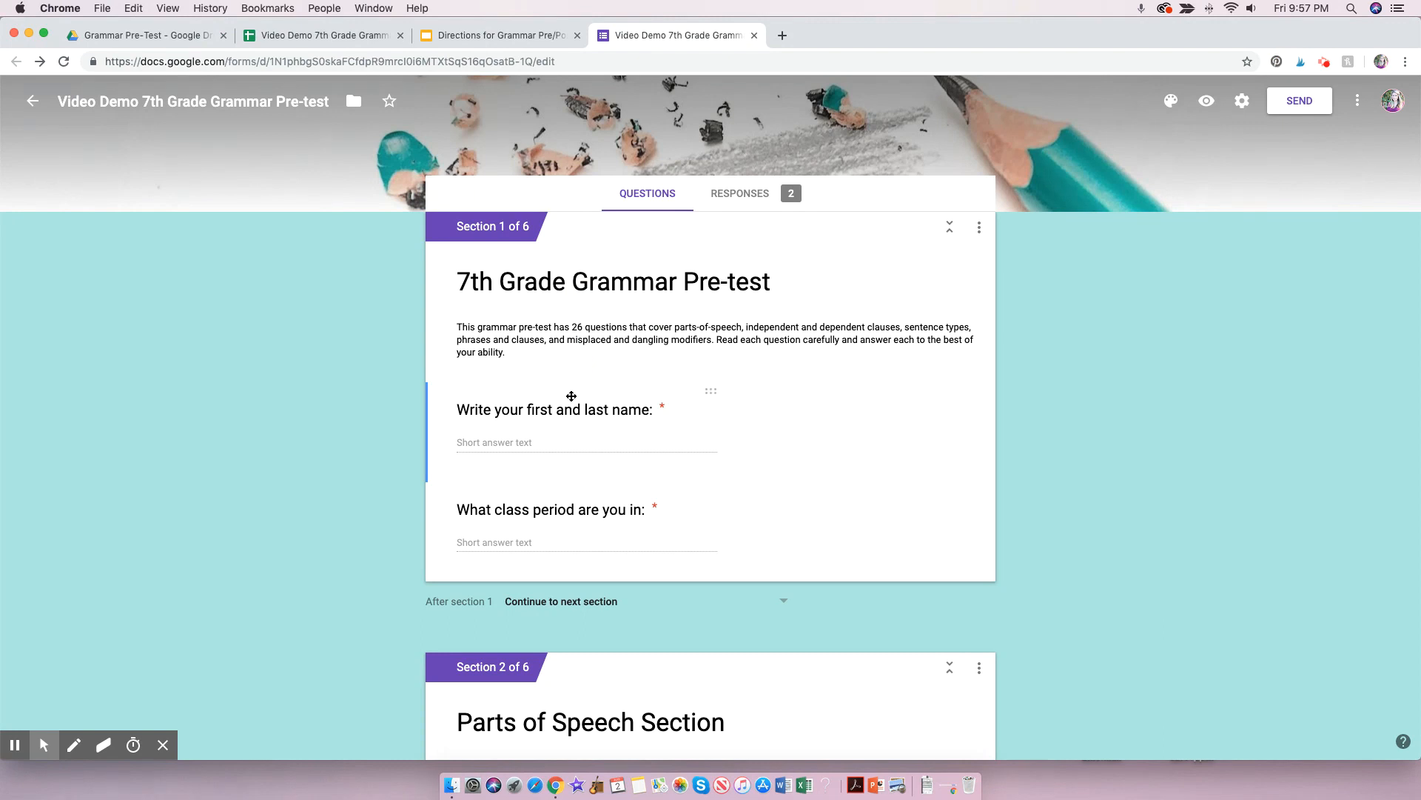
{"action": "left_click", "coordinate": [1208, 102]}
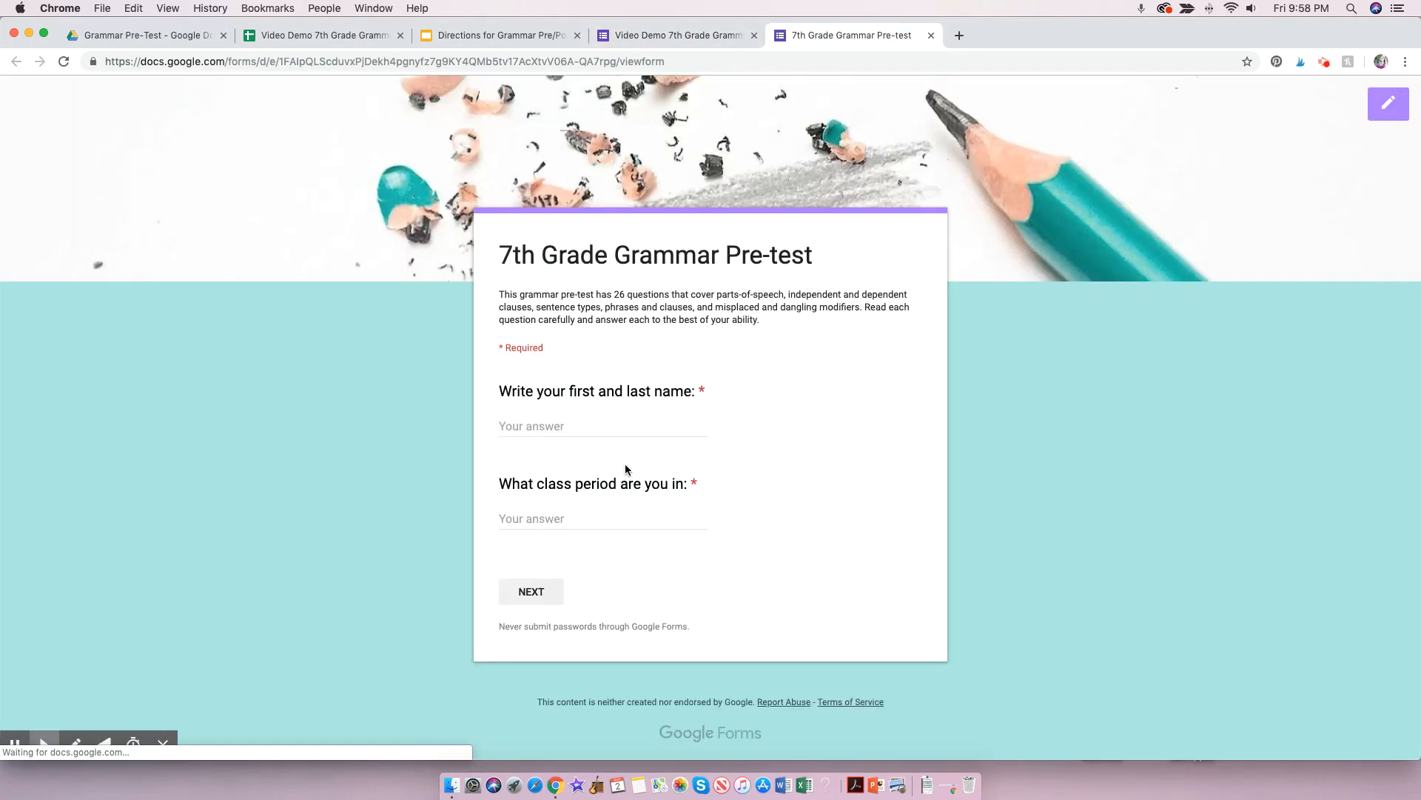
{"action": "left_click", "coordinate": [604, 431]}
{"action": "type", "text": "A"}
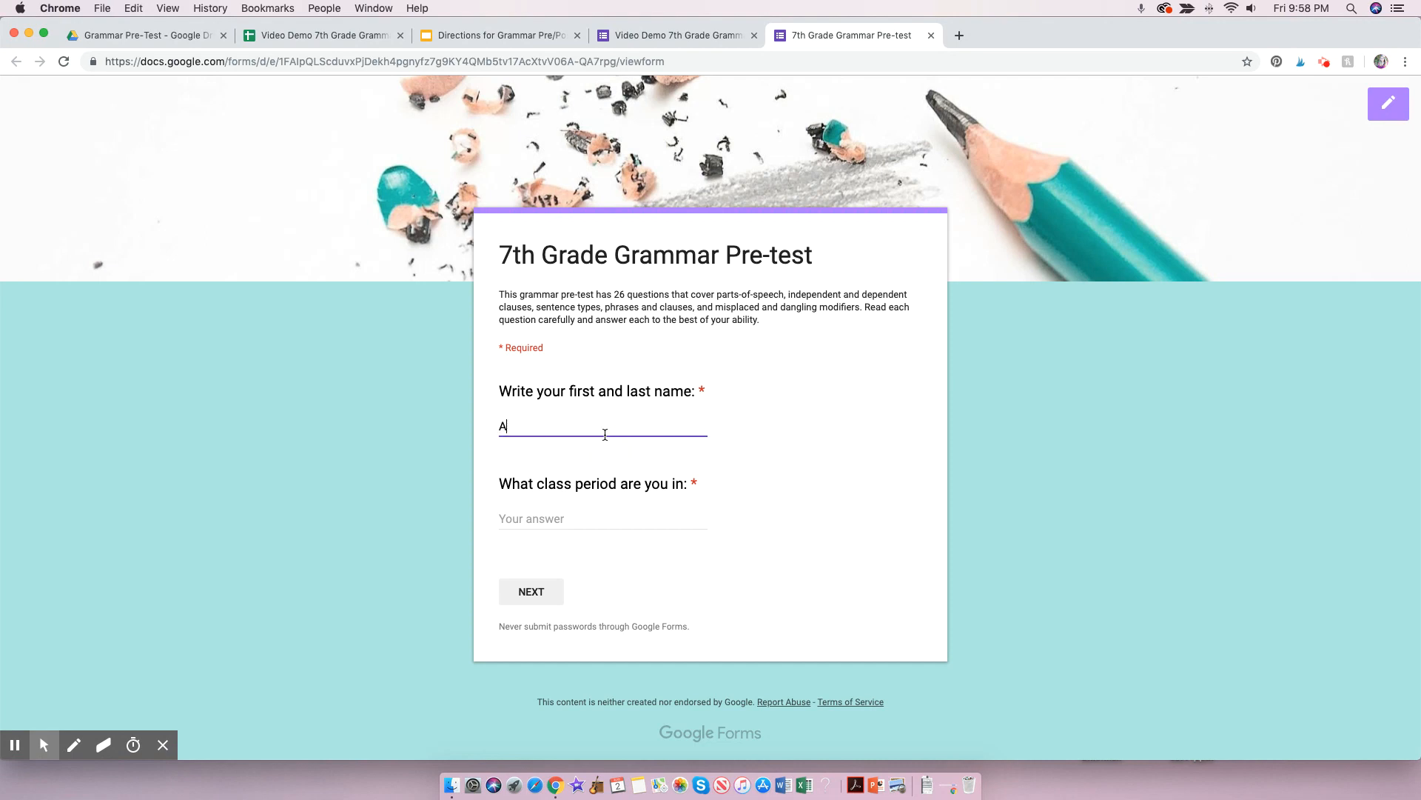
{"action": "type", "text": "nswer Key"}
{"action": "left_click", "coordinate": [622, 523]}
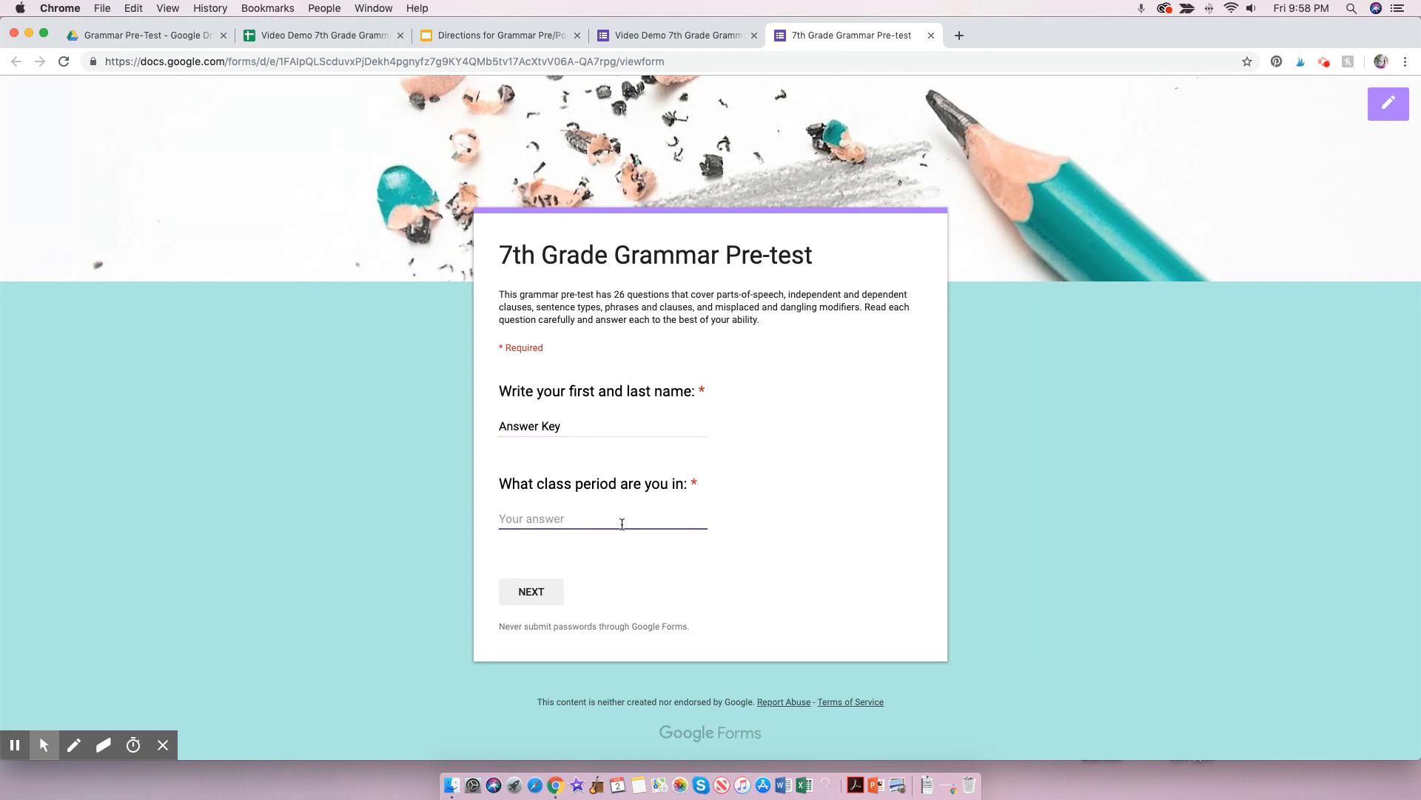
{"action": "type", "text": "-"}
View the Answer Key slide in the Directions for Grammar Pre/Post Test presentation.
{"action": "left_click", "coordinate": [519, 37]}
{"action": "left_click", "coordinate": [91, 508]}
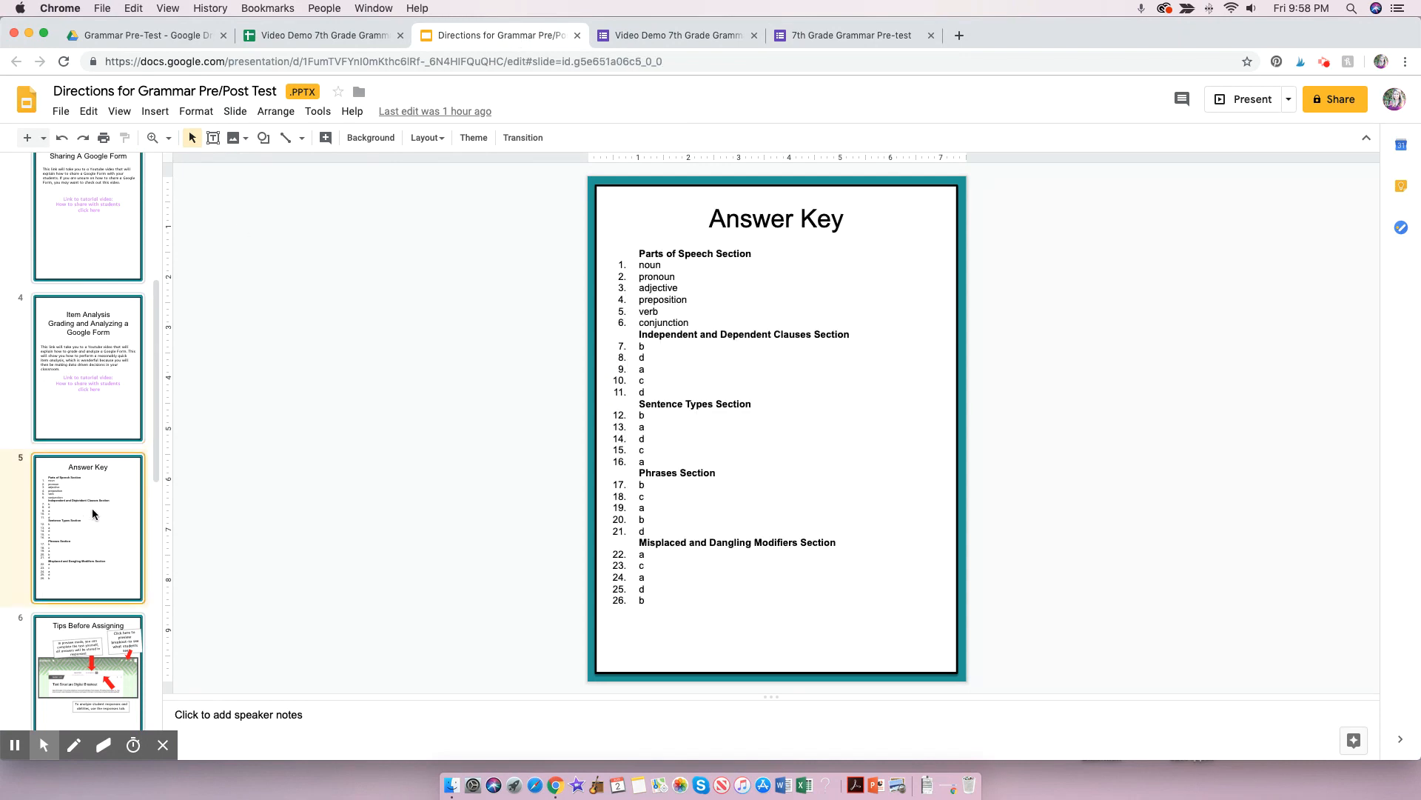
Return to the form preview and close it, discarding the unsubmitted answers.
{"action": "left_click", "coordinate": [822, 37]}
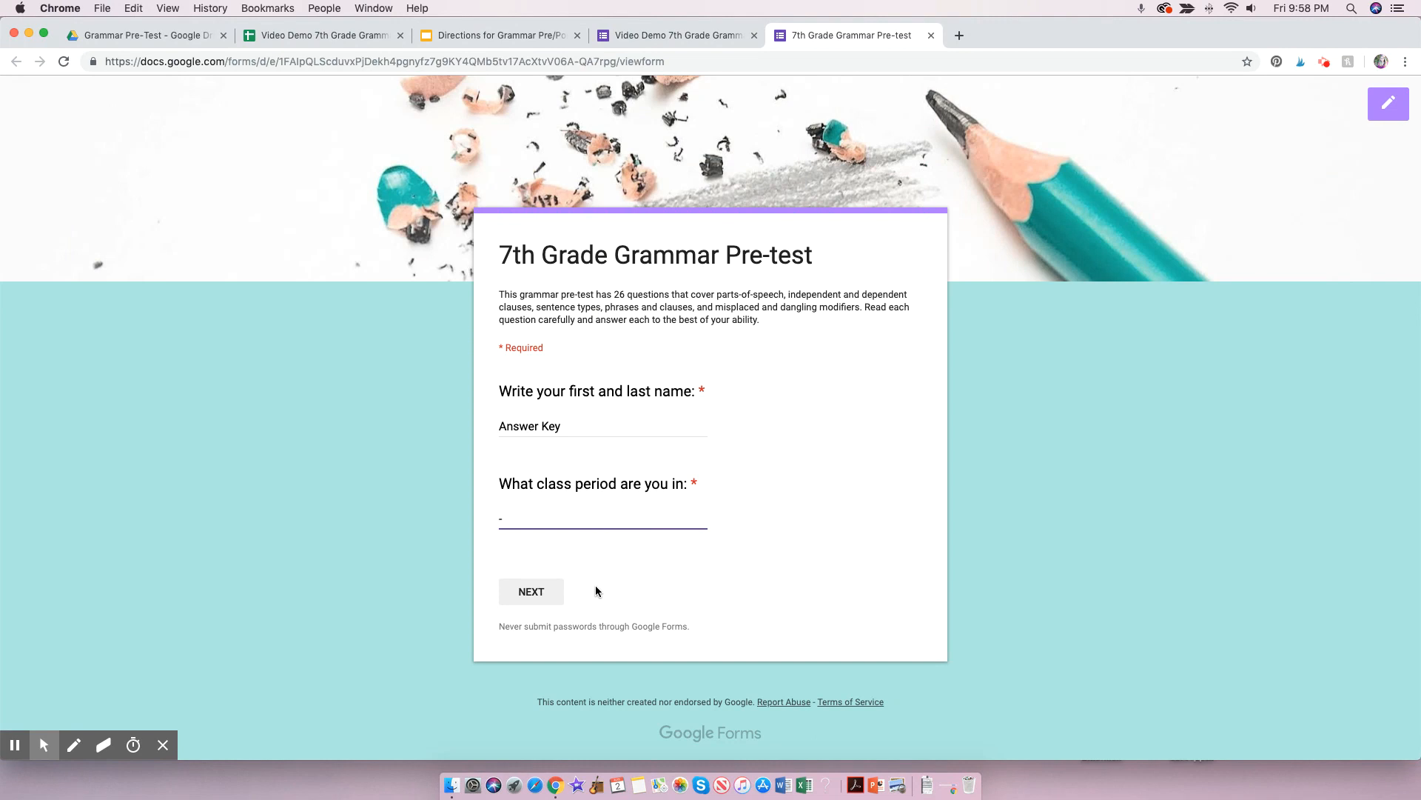
{"action": "left_click", "coordinate": [931, 36]}
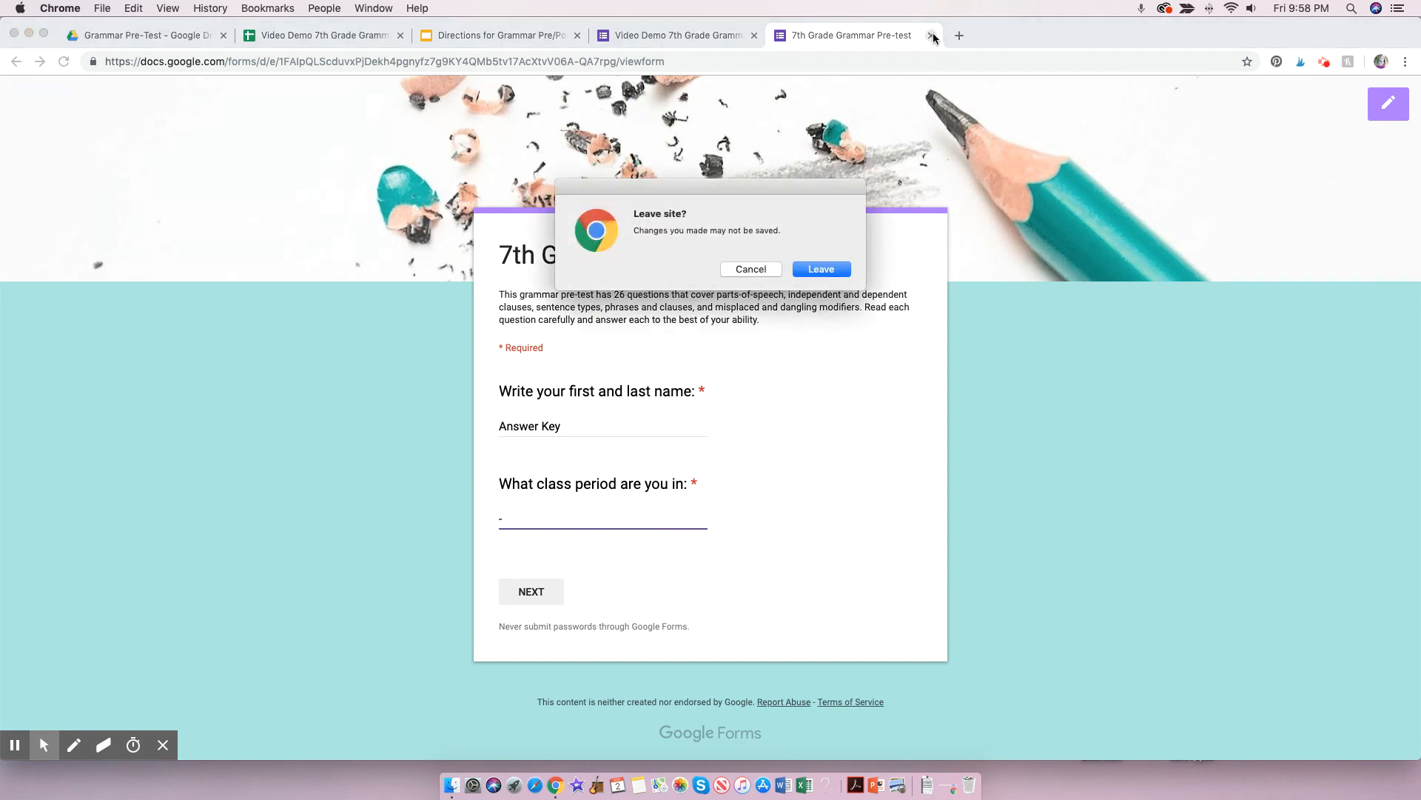
{"action": "left_click", "coordinate": [827, 269]}
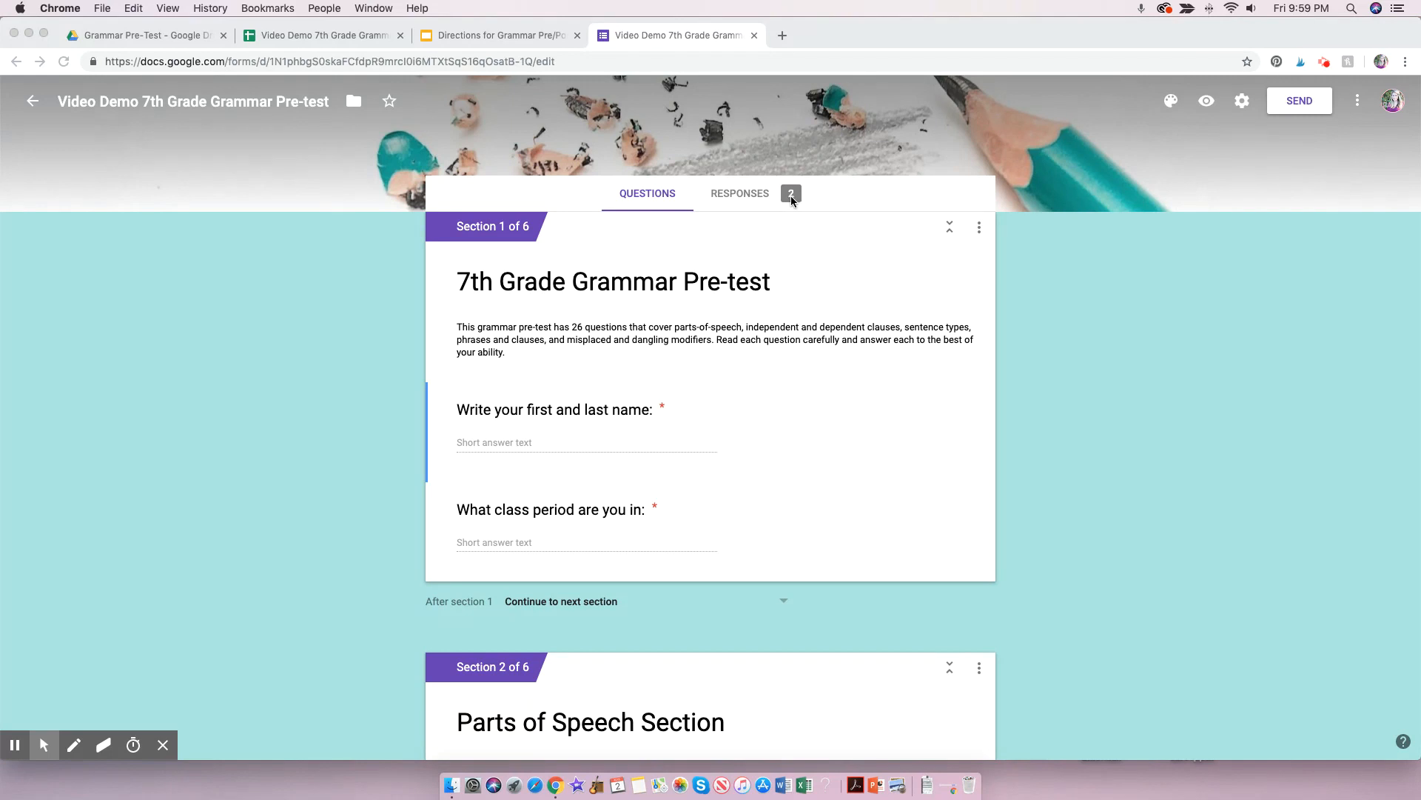
Examine the form's response summary, including the answer charts for the first Parts of Speech questions.
{"action": "left_click", "coordinate": [746, 191]}
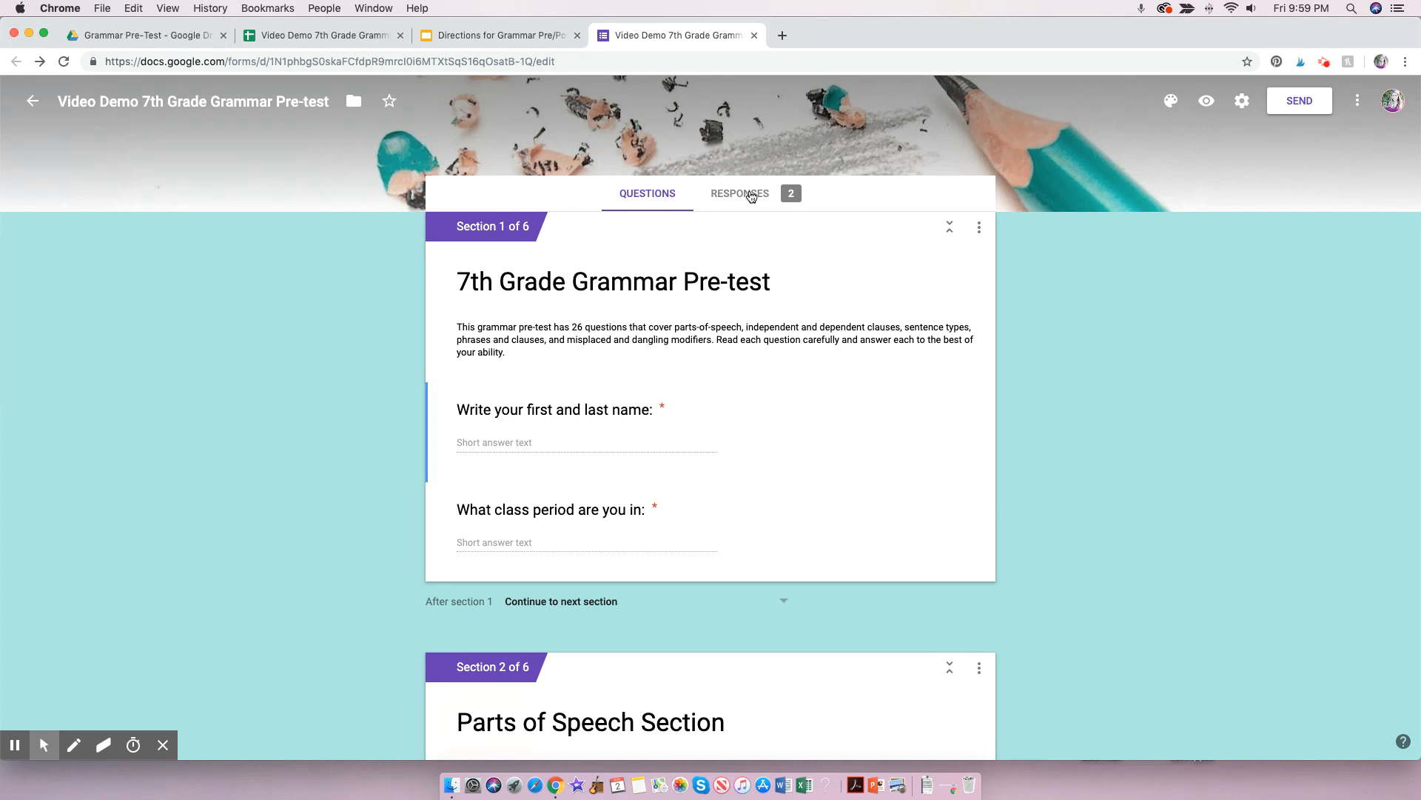
{"action": "left_click", "coordinate": [747, 195]}
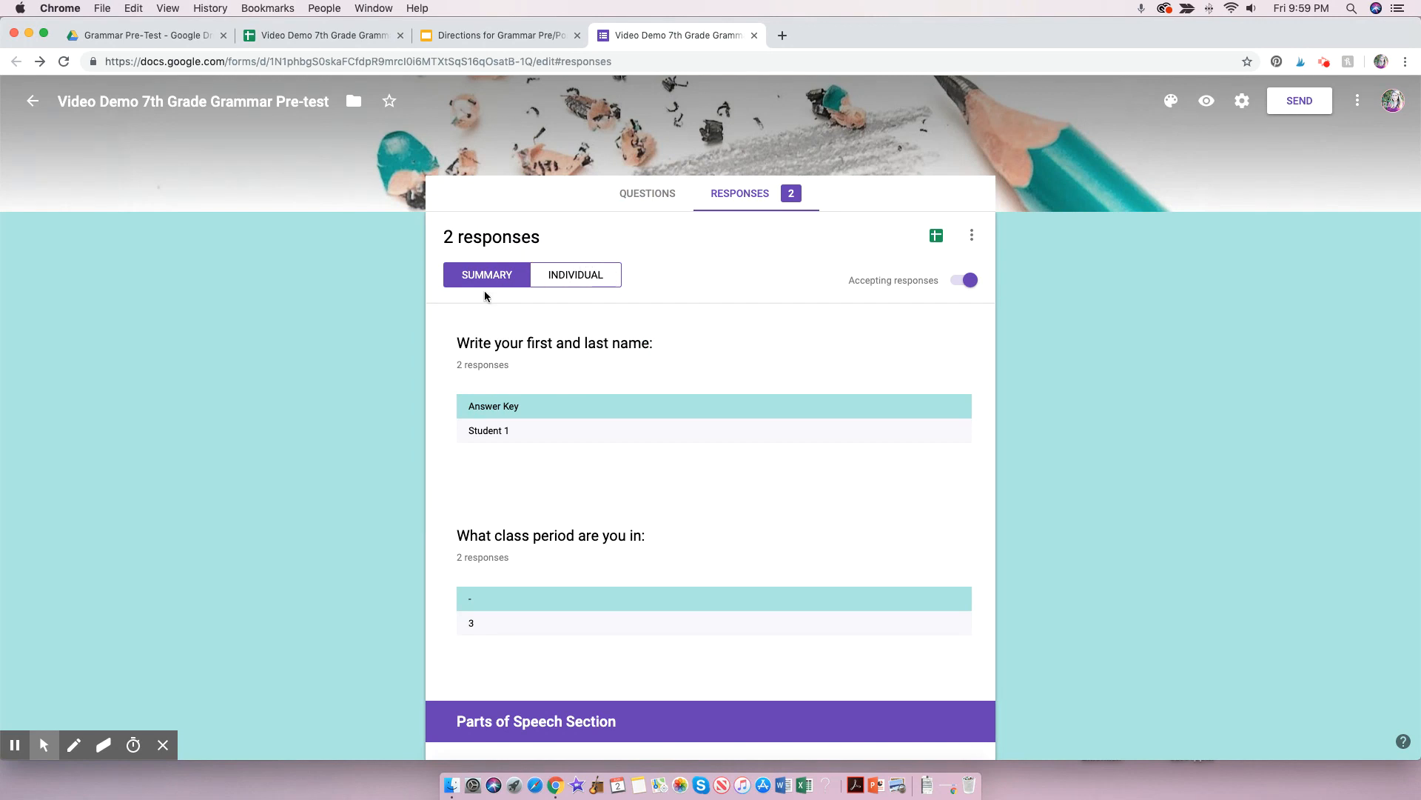
{"action": "scroll", "coordinate": [677, 429], "scroll_direction": "down", "scroll_amount": 6}
{"action": "scroll", "coordinate": [679, 434], "scroll_direction": "down", "scroll_amount": 1}
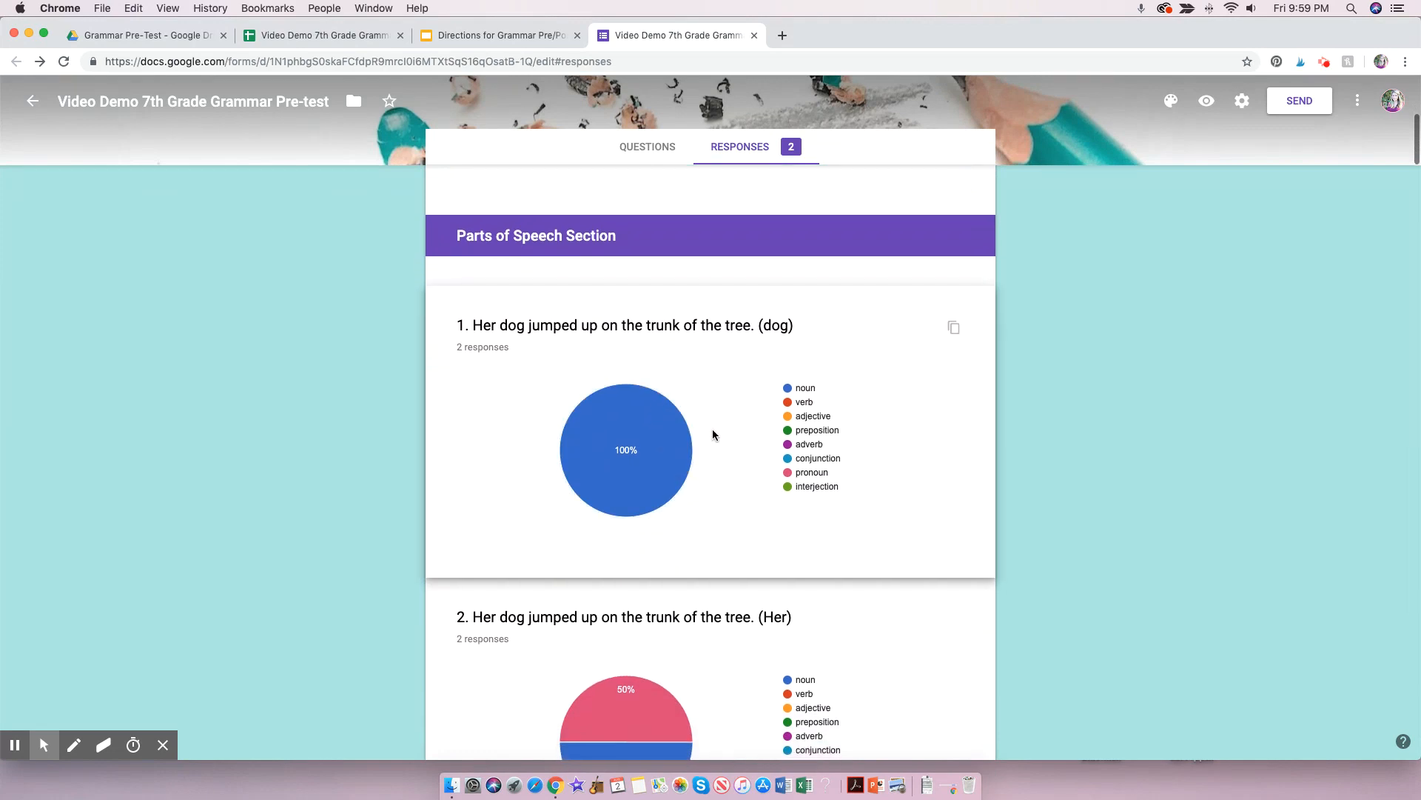
{"action": "mouse_move", "coordinate": [620, 492]}
{"action": "mouse_move", "coordinate": [642, 460]}
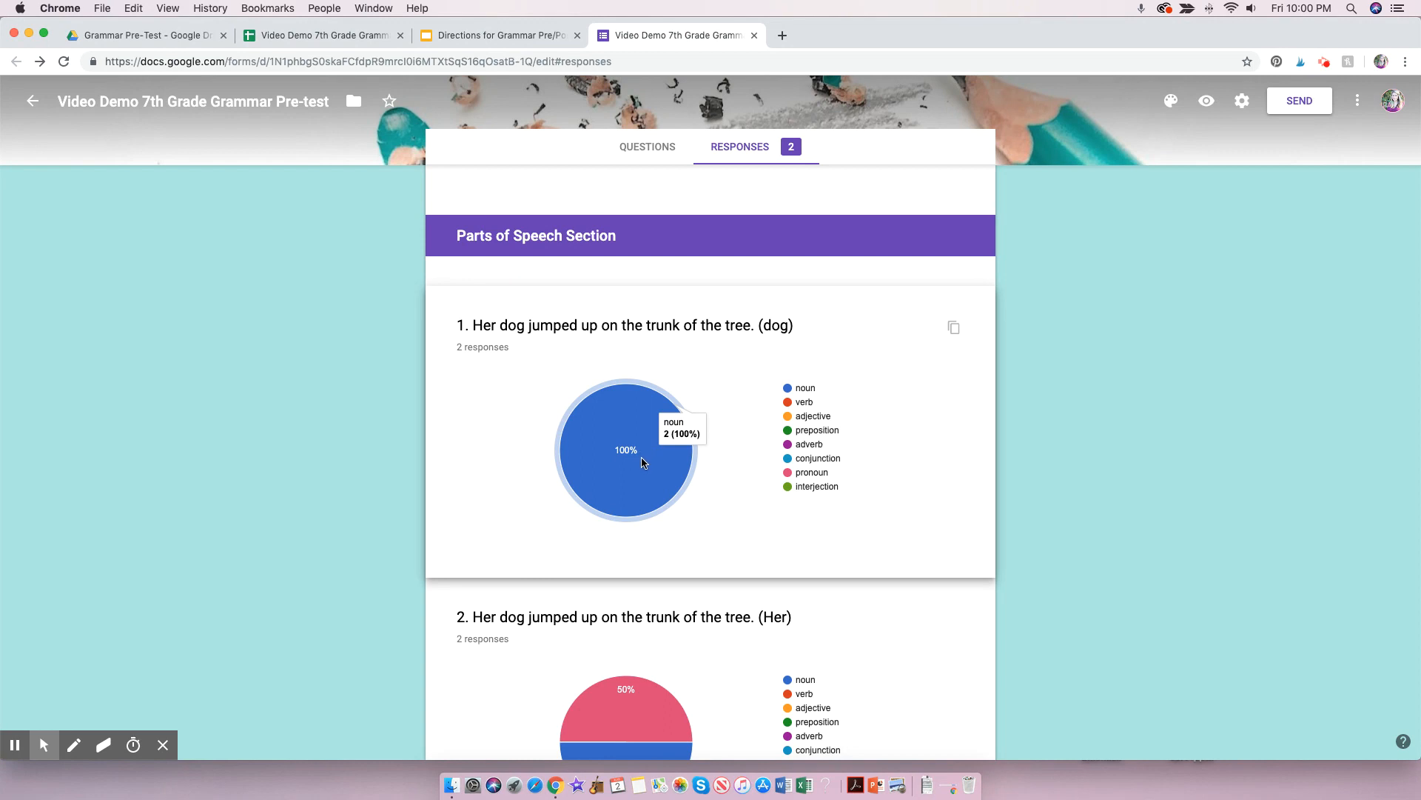
{"action": "scroll", "coordinate": [644, 418], "scroll_direction": "down", "scroll_amount": 2}
{"action": "scroll", "coordinate": [645, 426], "scroll_direction": "up", "scroll_amount": 3}
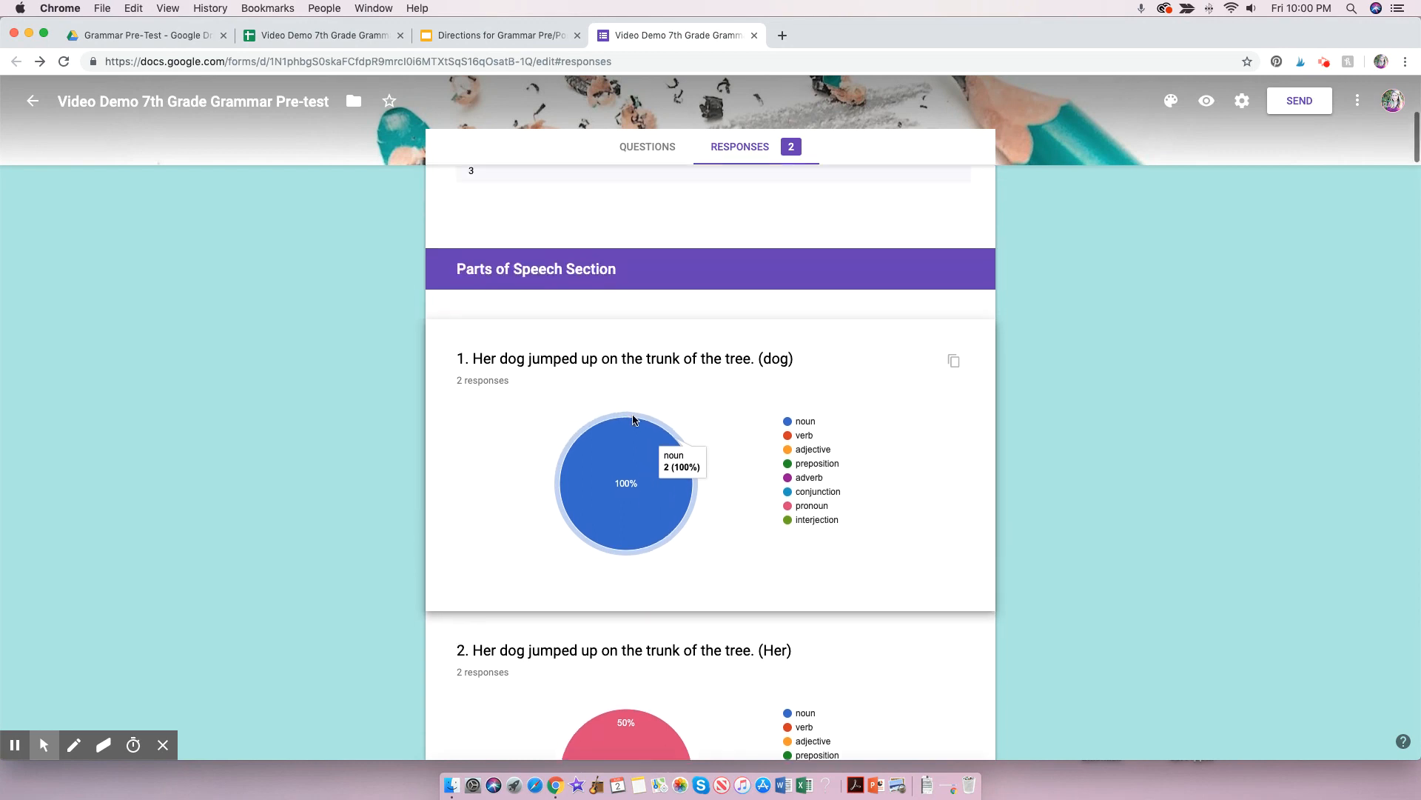
{"action": "scroll", "coordinate": [784, 508], "scroll_direction": "down", "scroll_amount": 3}
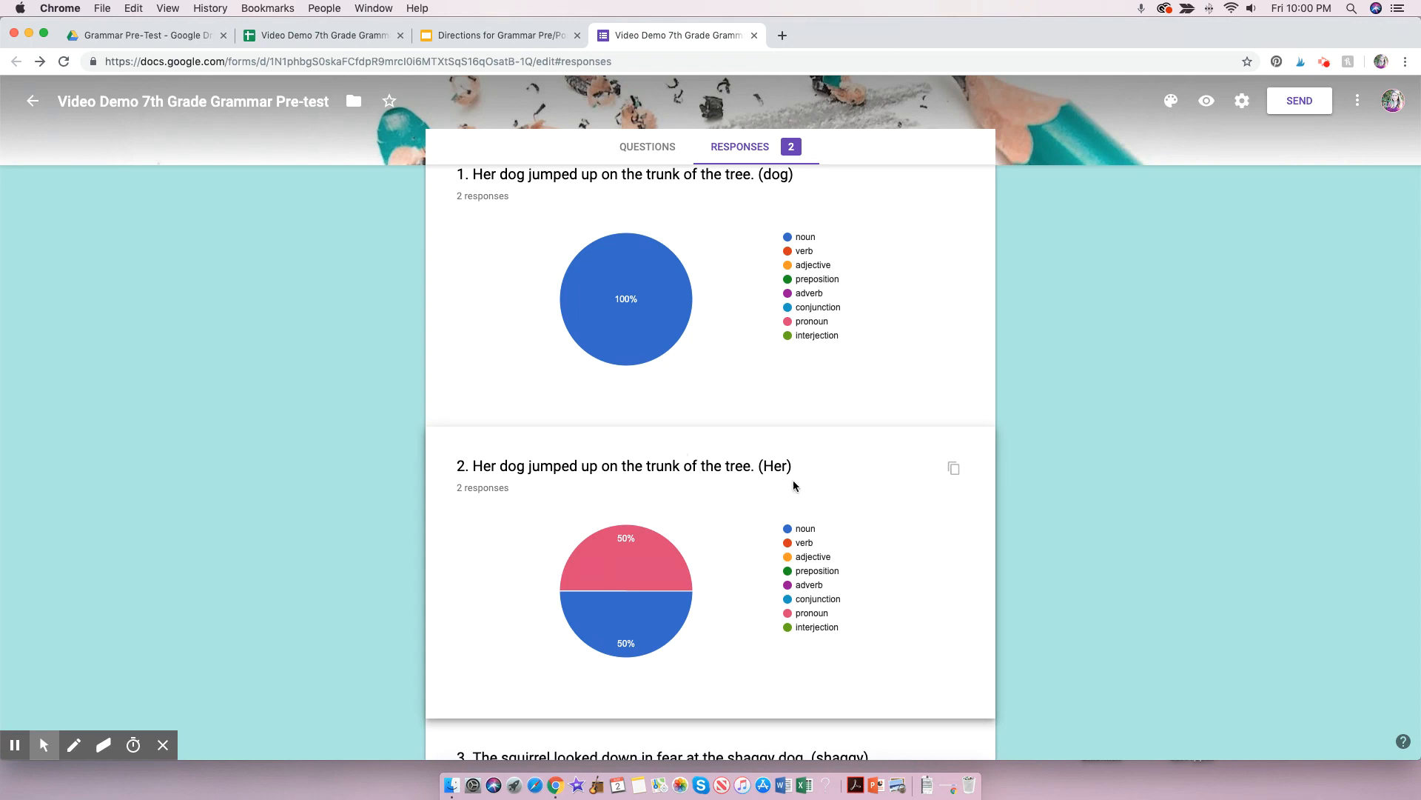
{"action": "scroll", "coordinate": [907, 475], "scroll_direction": "up", "scroll_amount": 5}
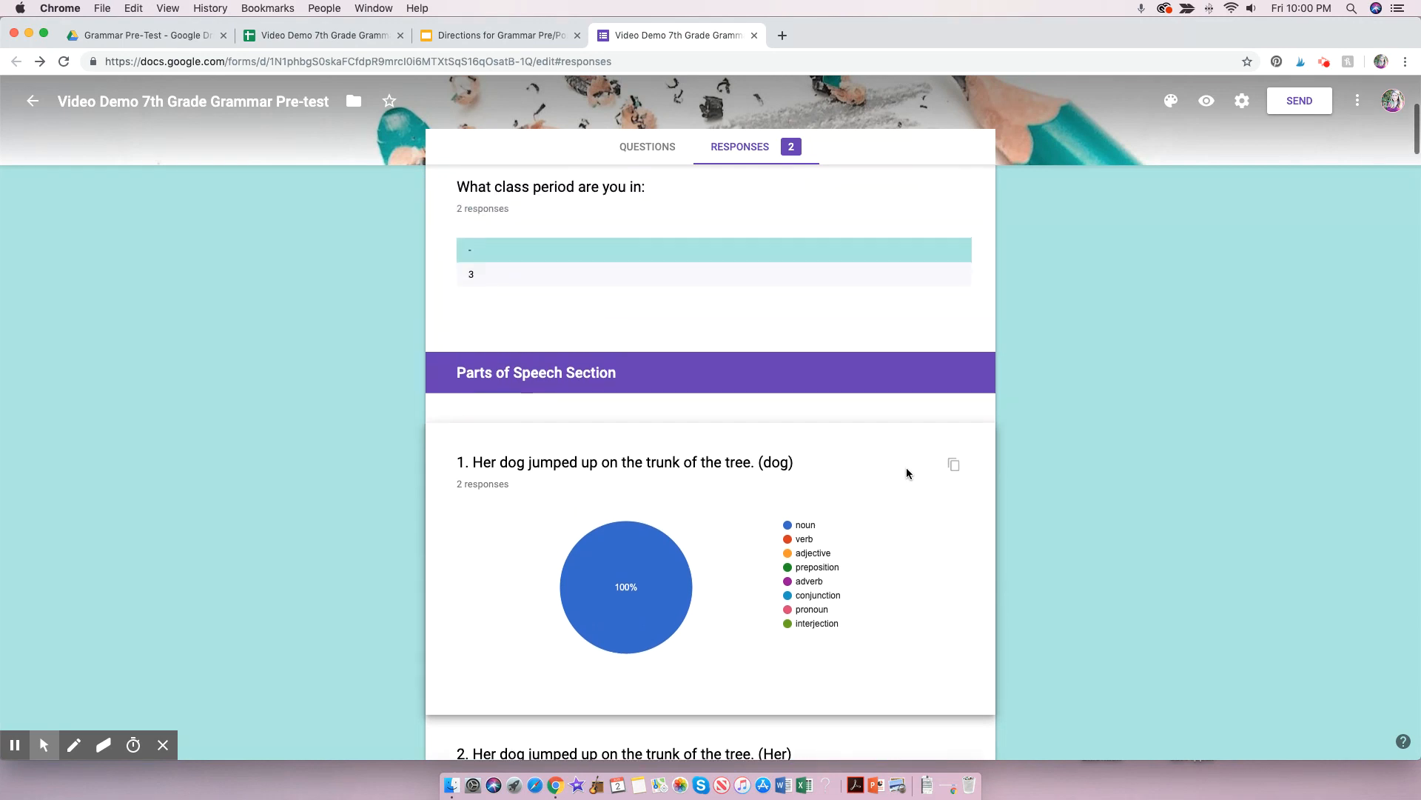
{"action": "scroll", "coordinate": [906, 473], "scroll_direction": "up", "scroll_amount": 5}
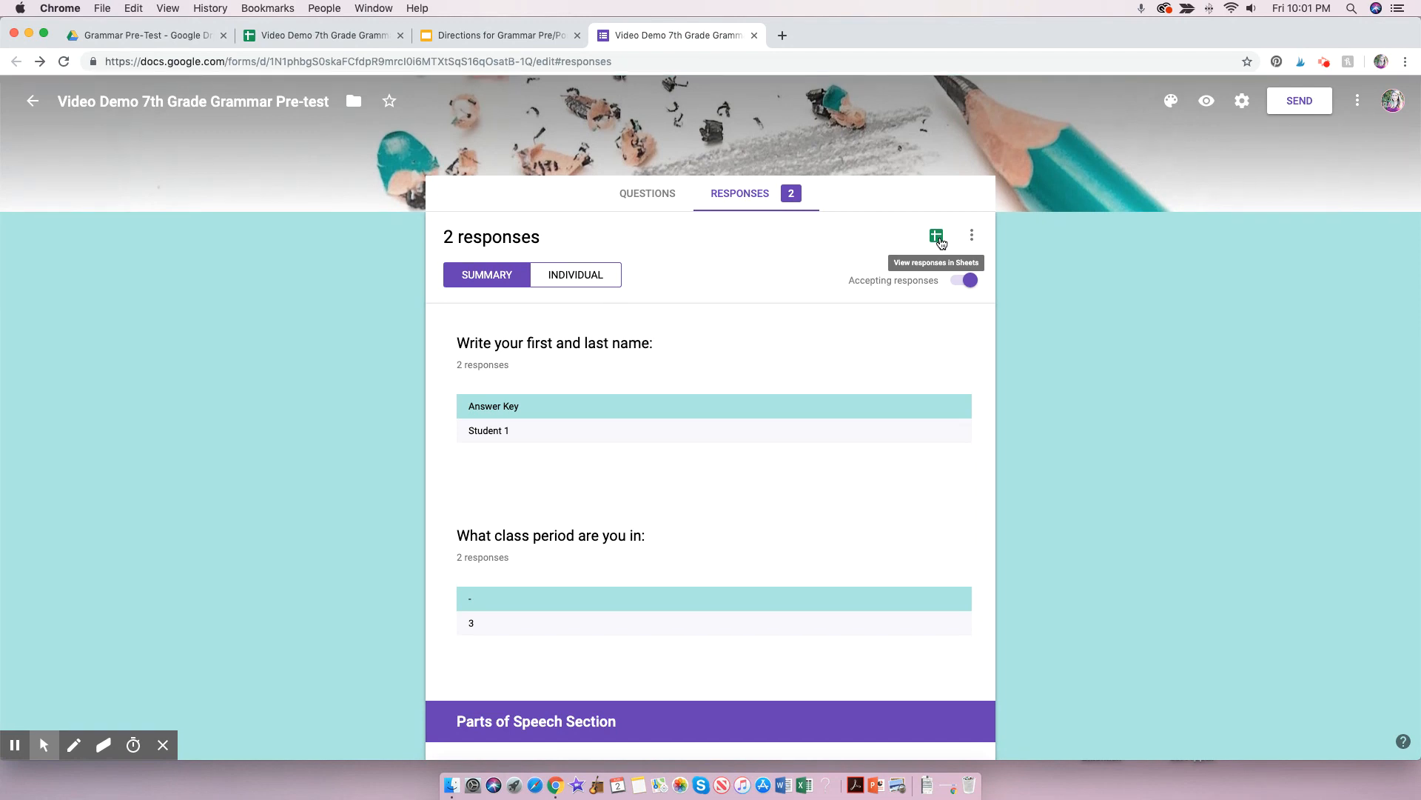
Open the form's responses in the linked spreadsheet and bring up the list of available add-ons.
{"action": "left_click", "coordinate": [938, 238]}
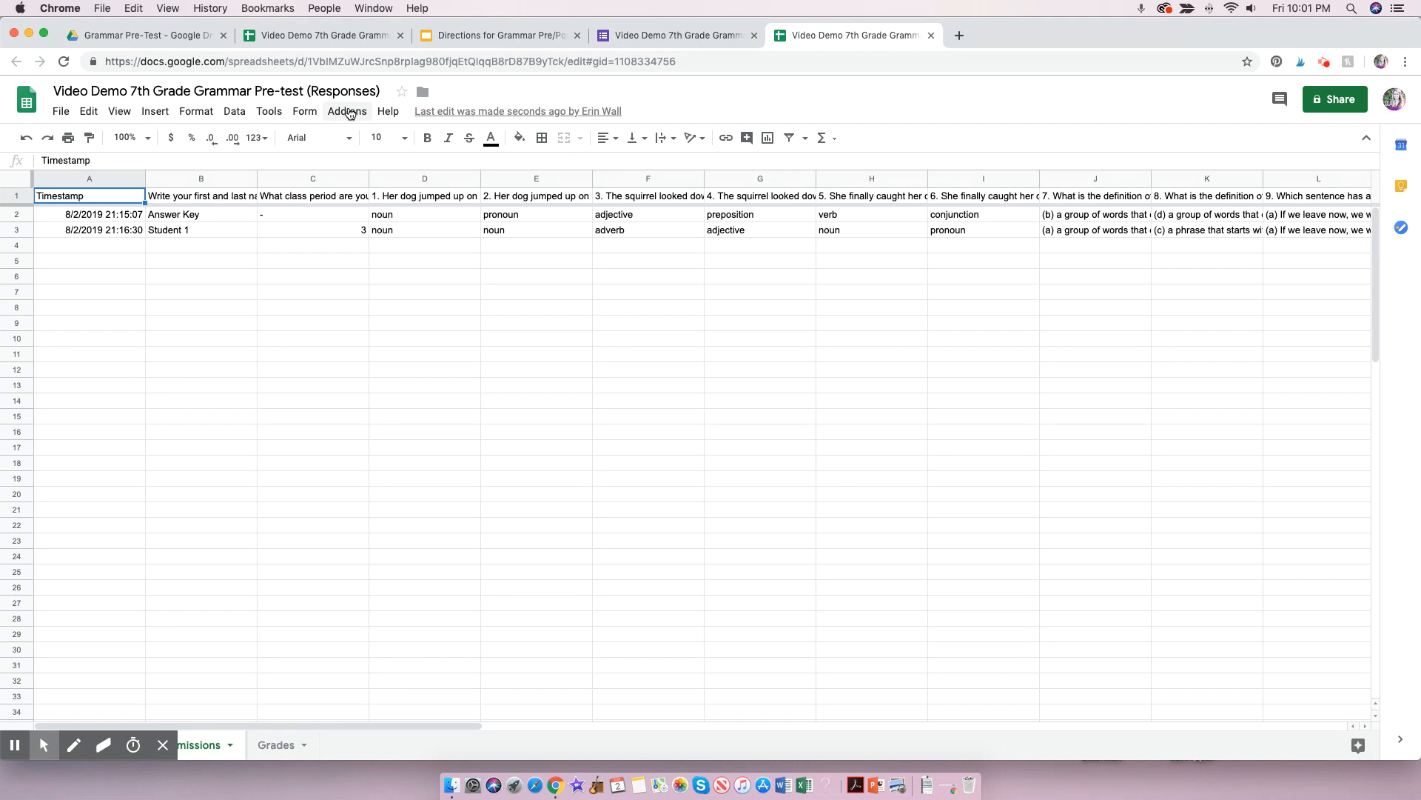
{"action": "left_click", "coordinate": [349, 112]}
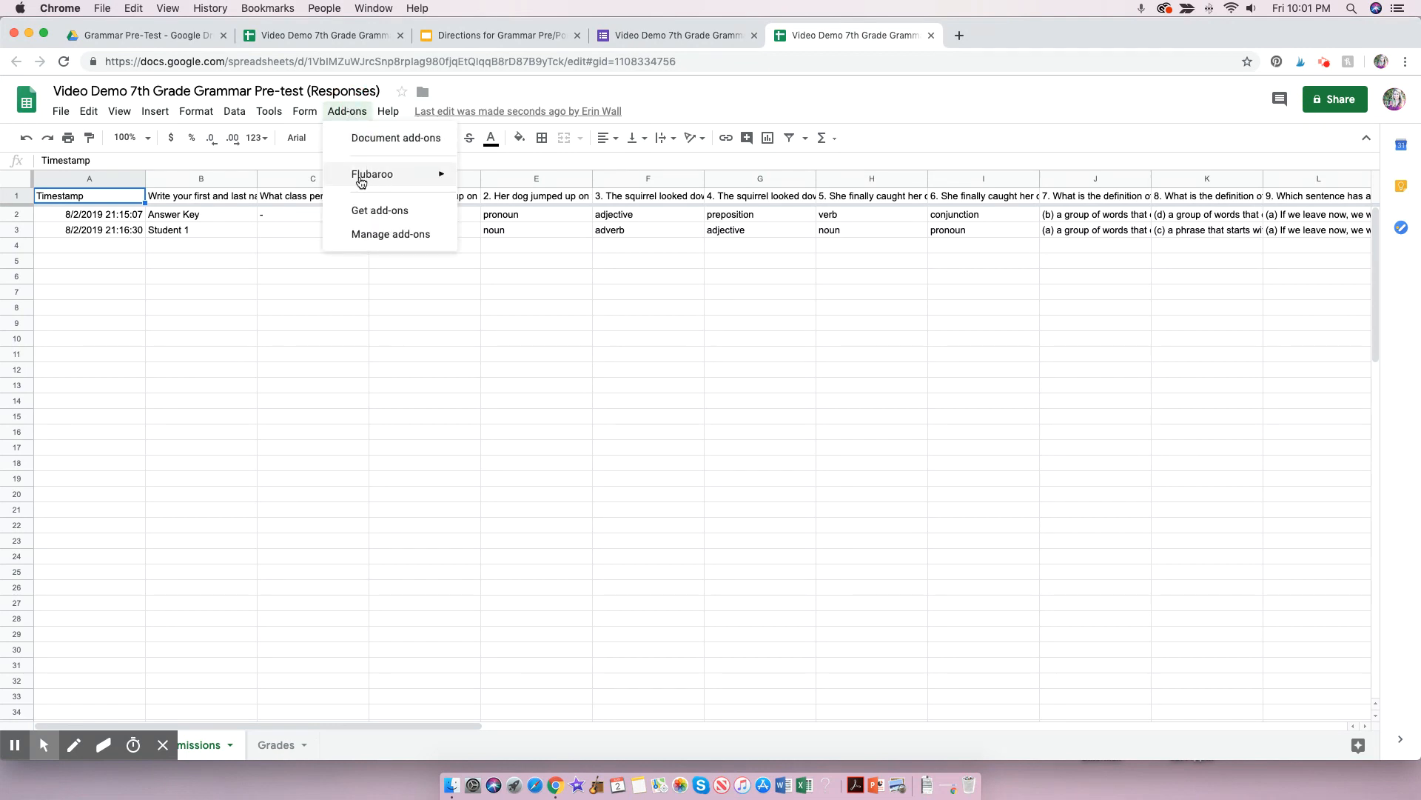
{"action": "mouse_move", "coordinate": [366, 173]}
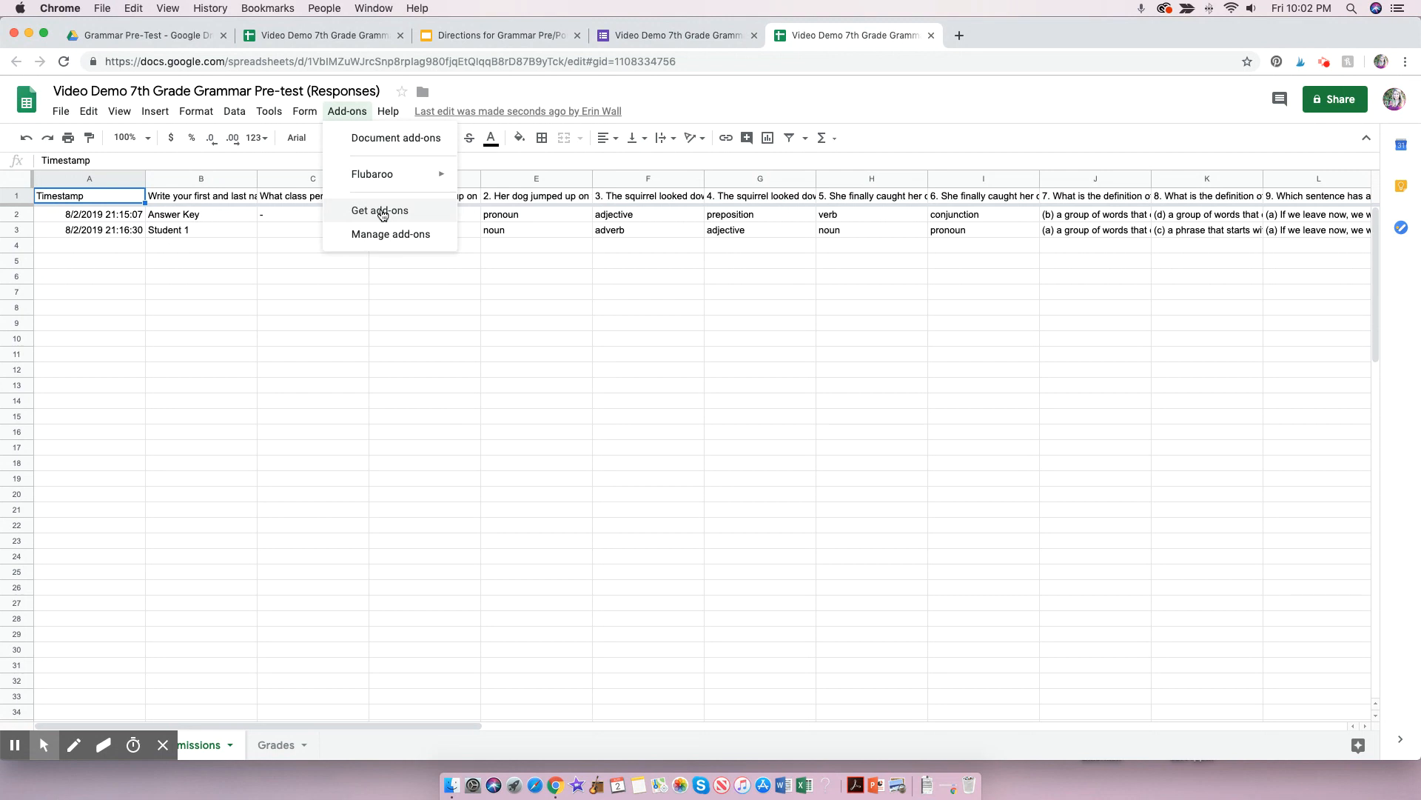
{"action": "left_click", "coordinate": [381, 212]}
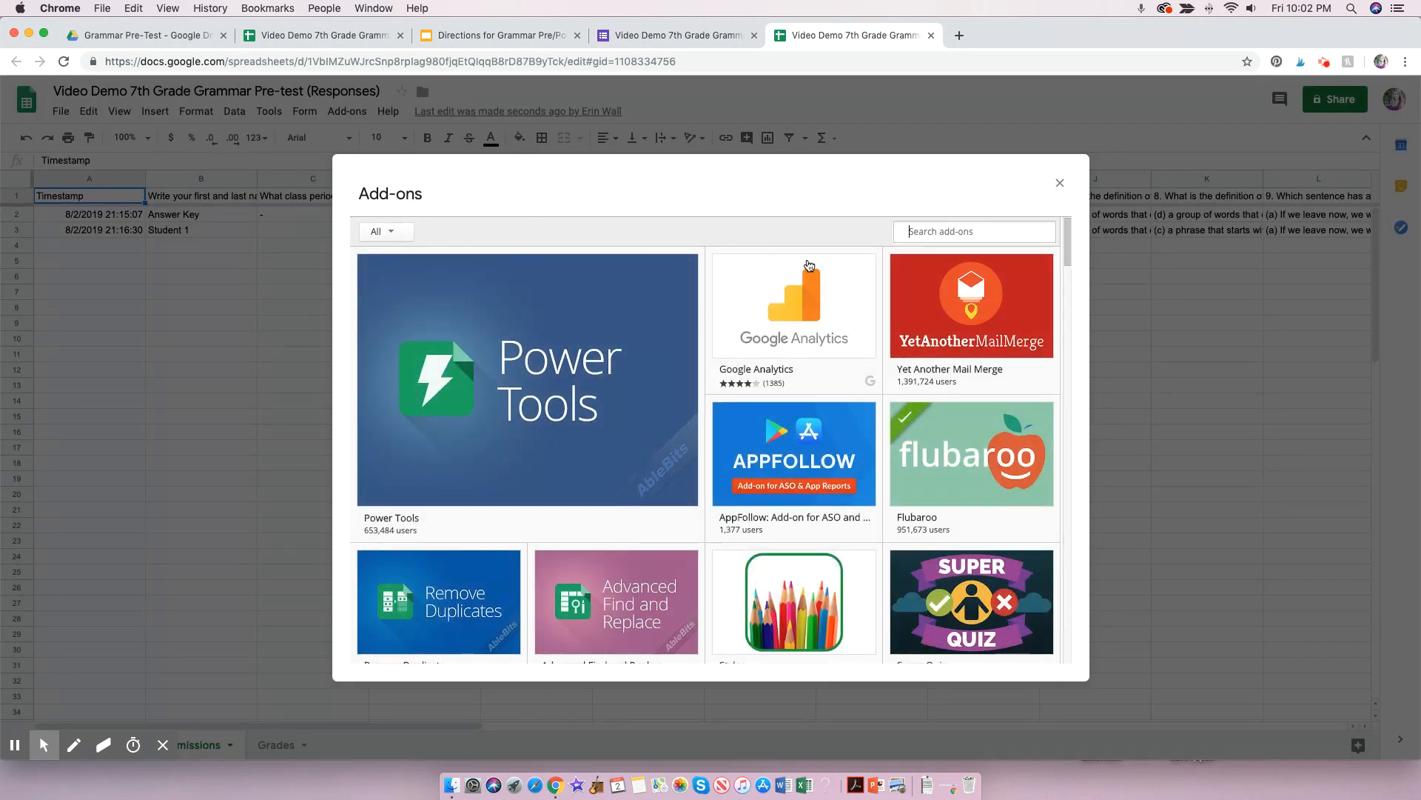
Check that the Flubaroo add-on is set for use in this document, and close the add-ons list.
{"action": "mouse_move", "coordinate": [994, 424]}
{"action": "mouse_move", "coordinate": [1001, 474]}
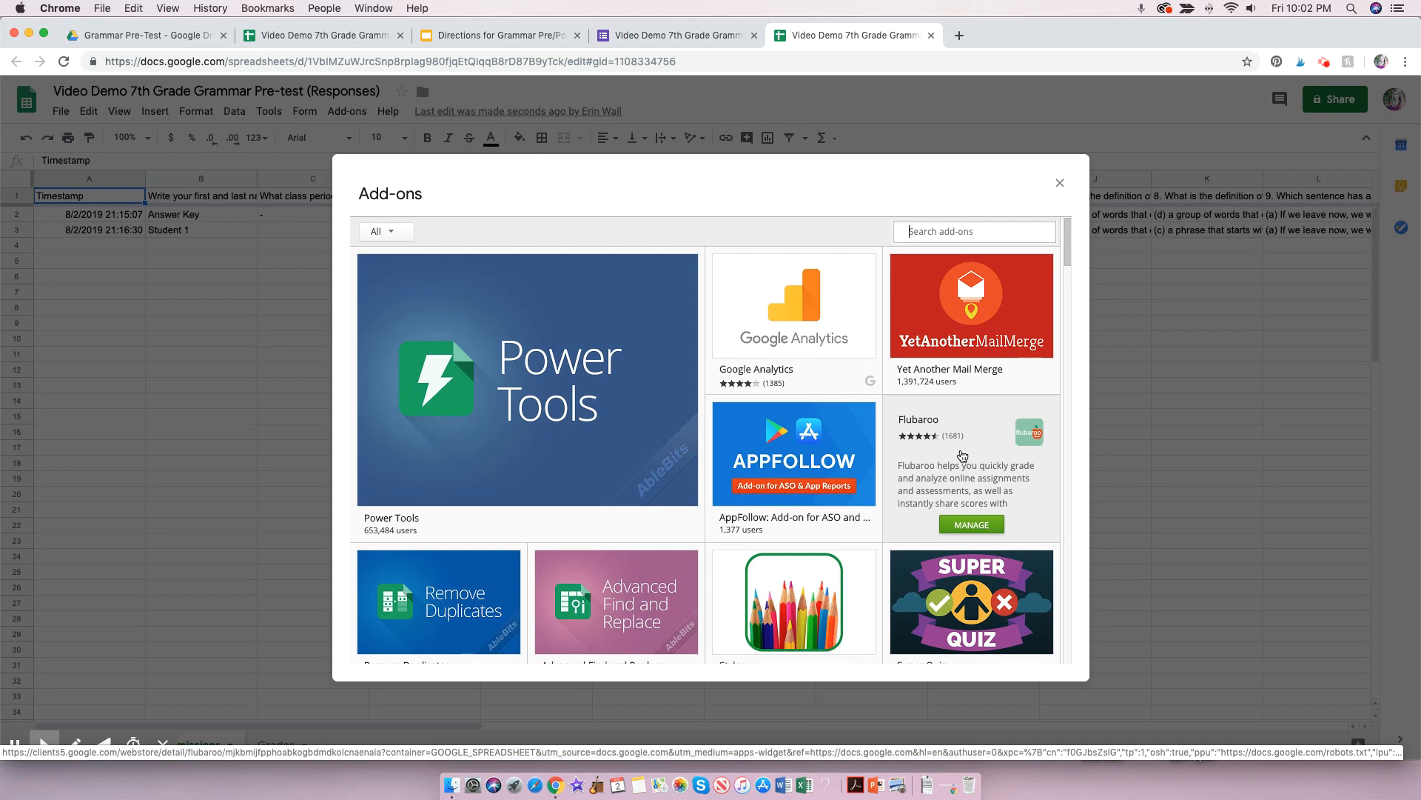
{"action": "left_click", "coordinate": [987, 525]}
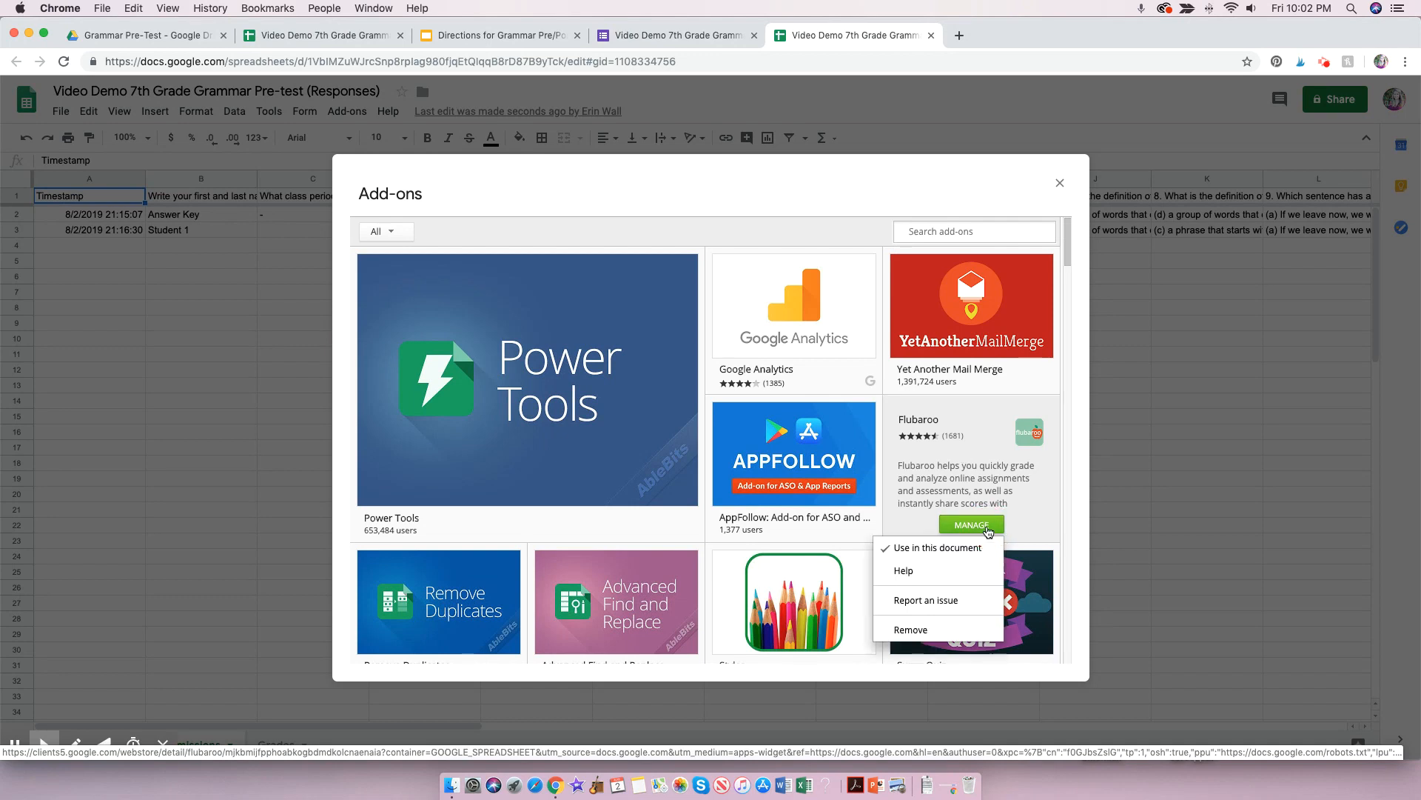
{"action": "left_click", "coordinate": [895, 553]}
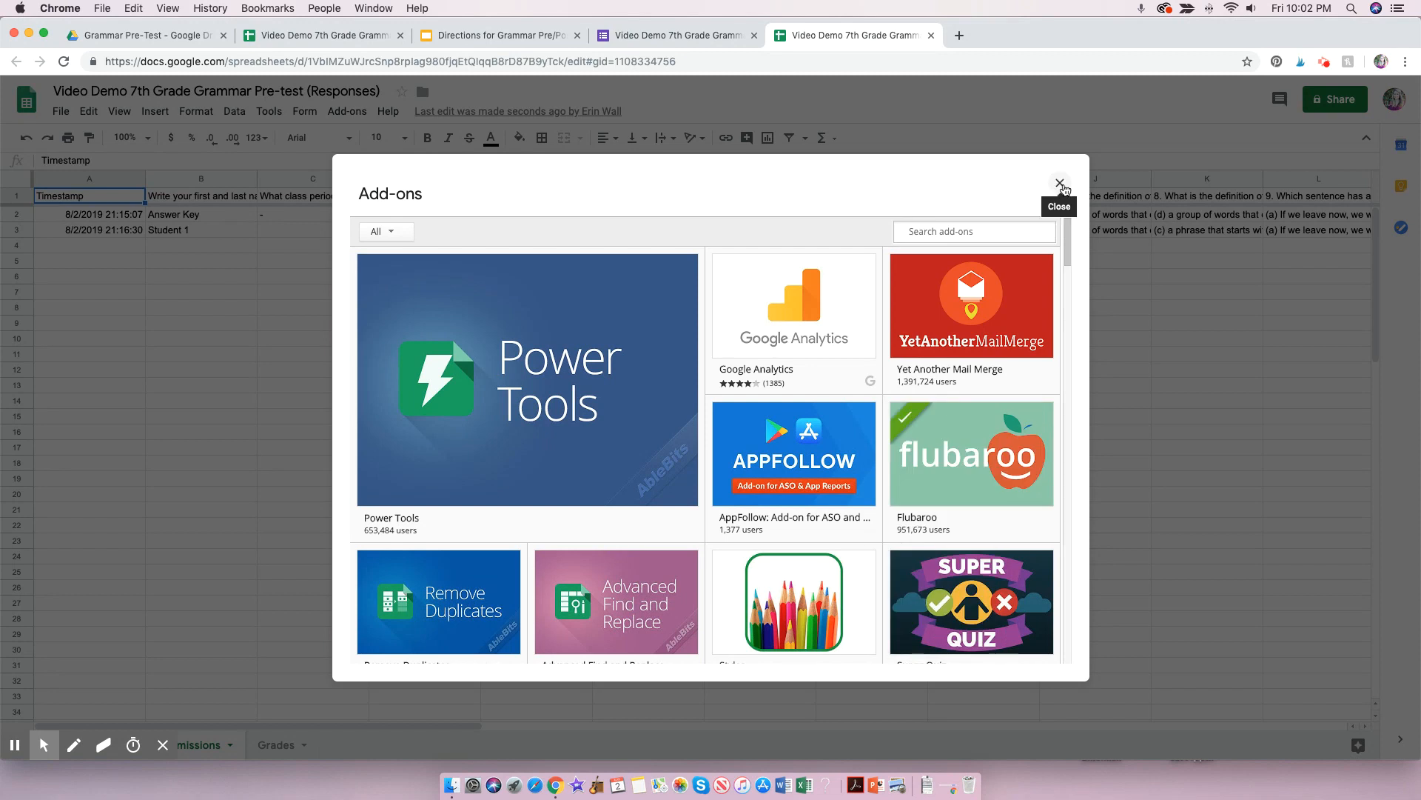
{"action": "left_click", "coordinate": [1060, 185]}
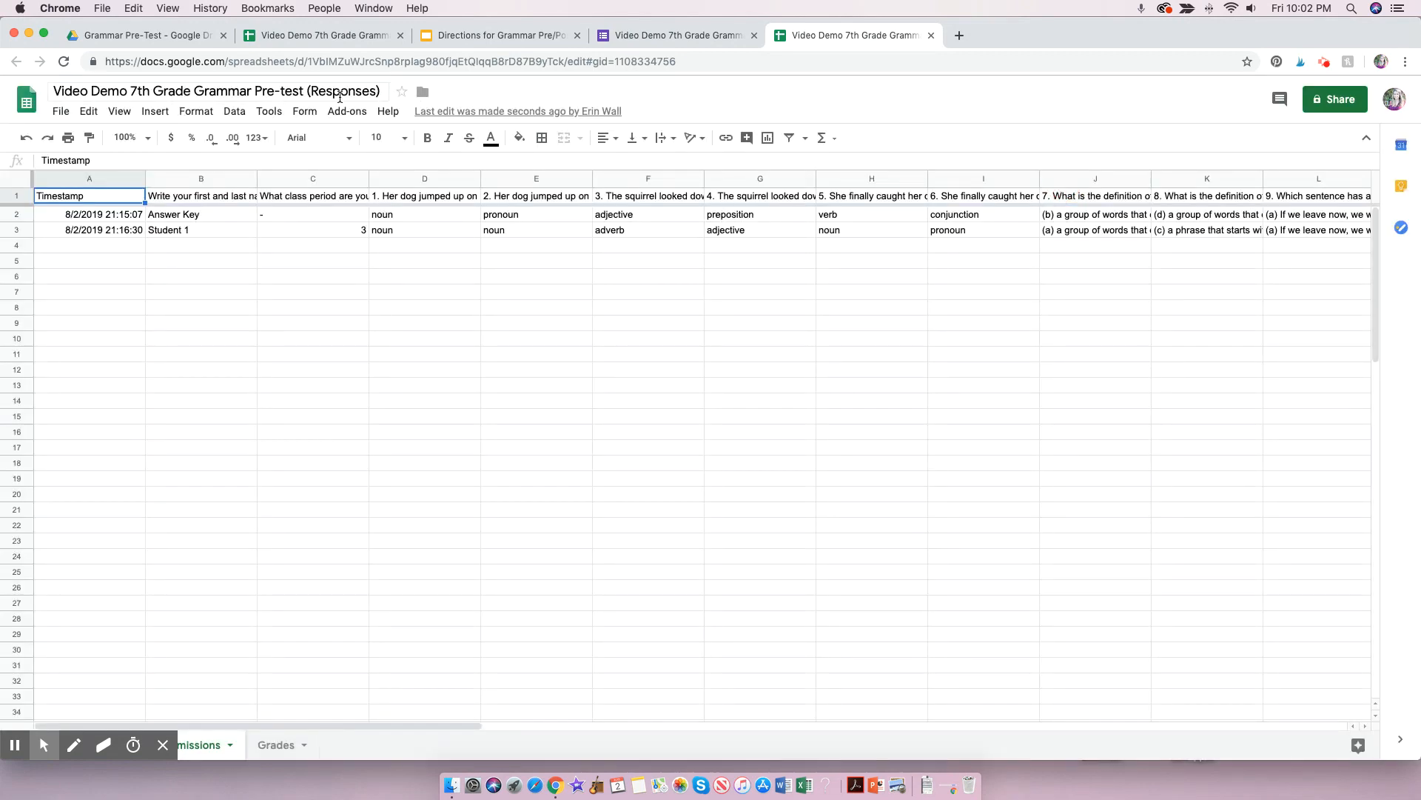
Regrade the assignment with Flubaroo, agreeing to update the existing Grades sheet.
{"action": "left_click", "coordinate": [346, 115]}
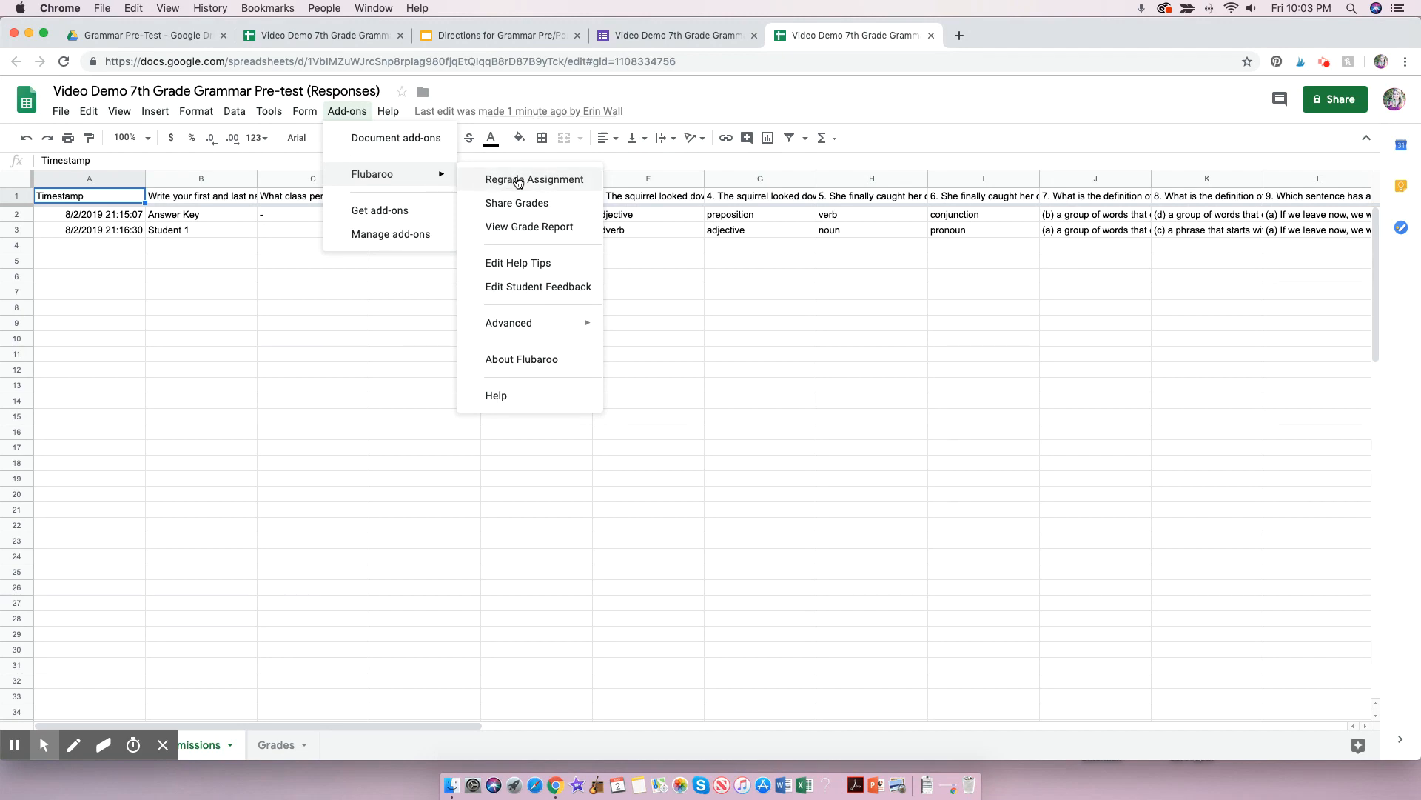
{"action": "left_click", "coordinate": [519, 180]}
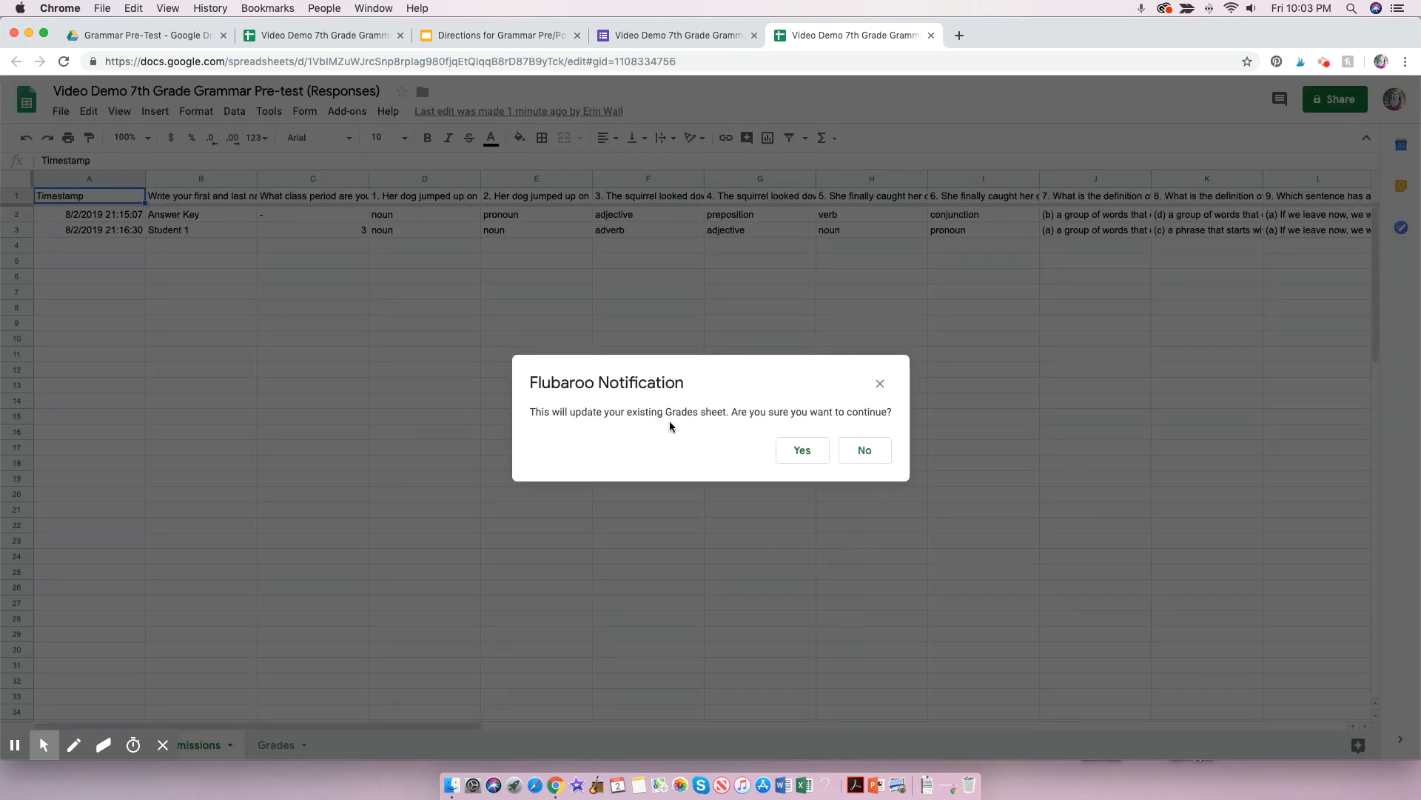
{"action": "left_click", "coordinate": [803, 453]}
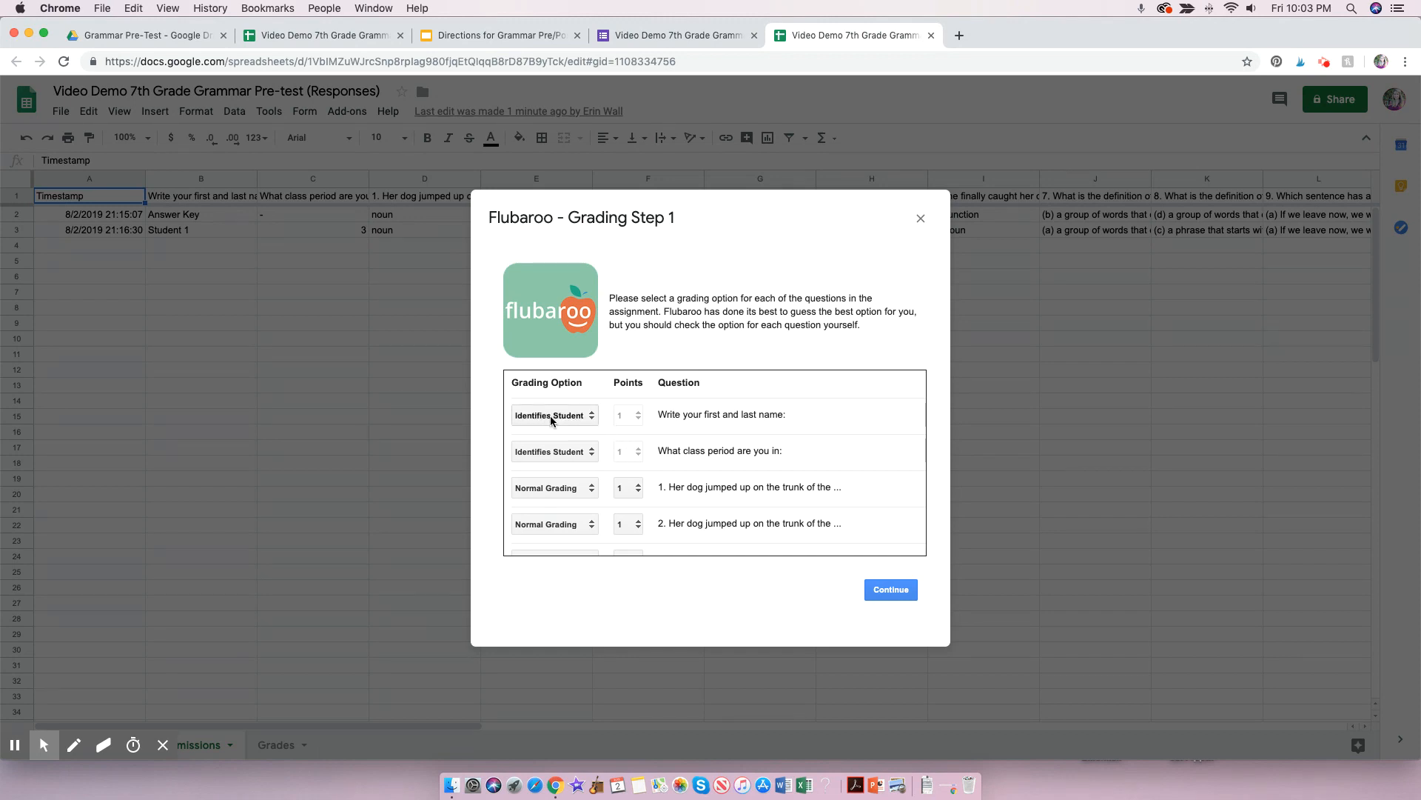
Keep Normal Grading and 1 point for question 1, review the other questions' grading options, and continue to the answer key selection.
{"action": "left_click", "coordinate": [548, 493]}
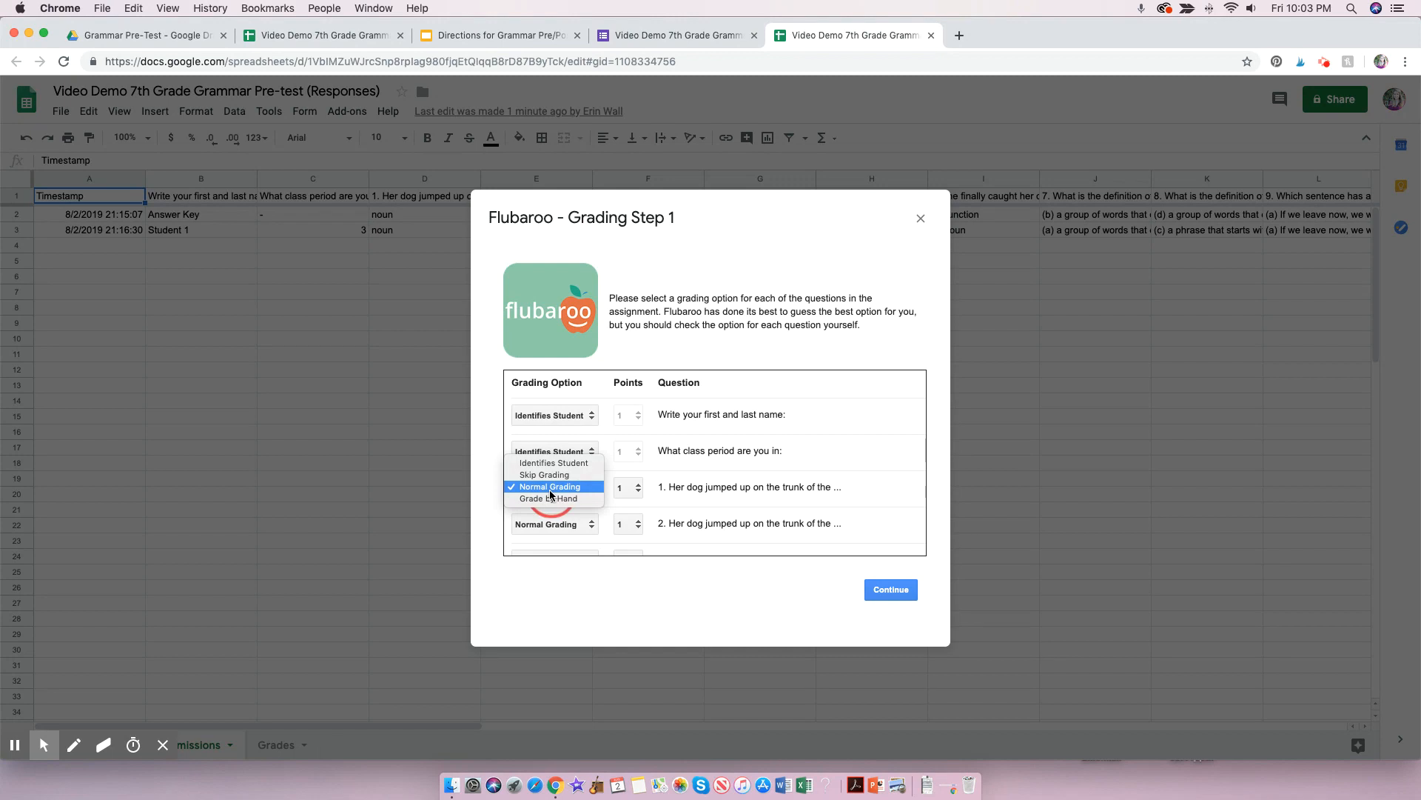
{"action": "left_click", "coordinate": [551, 487]}
{"action": "left_click", "coordinate": [628, 493]}
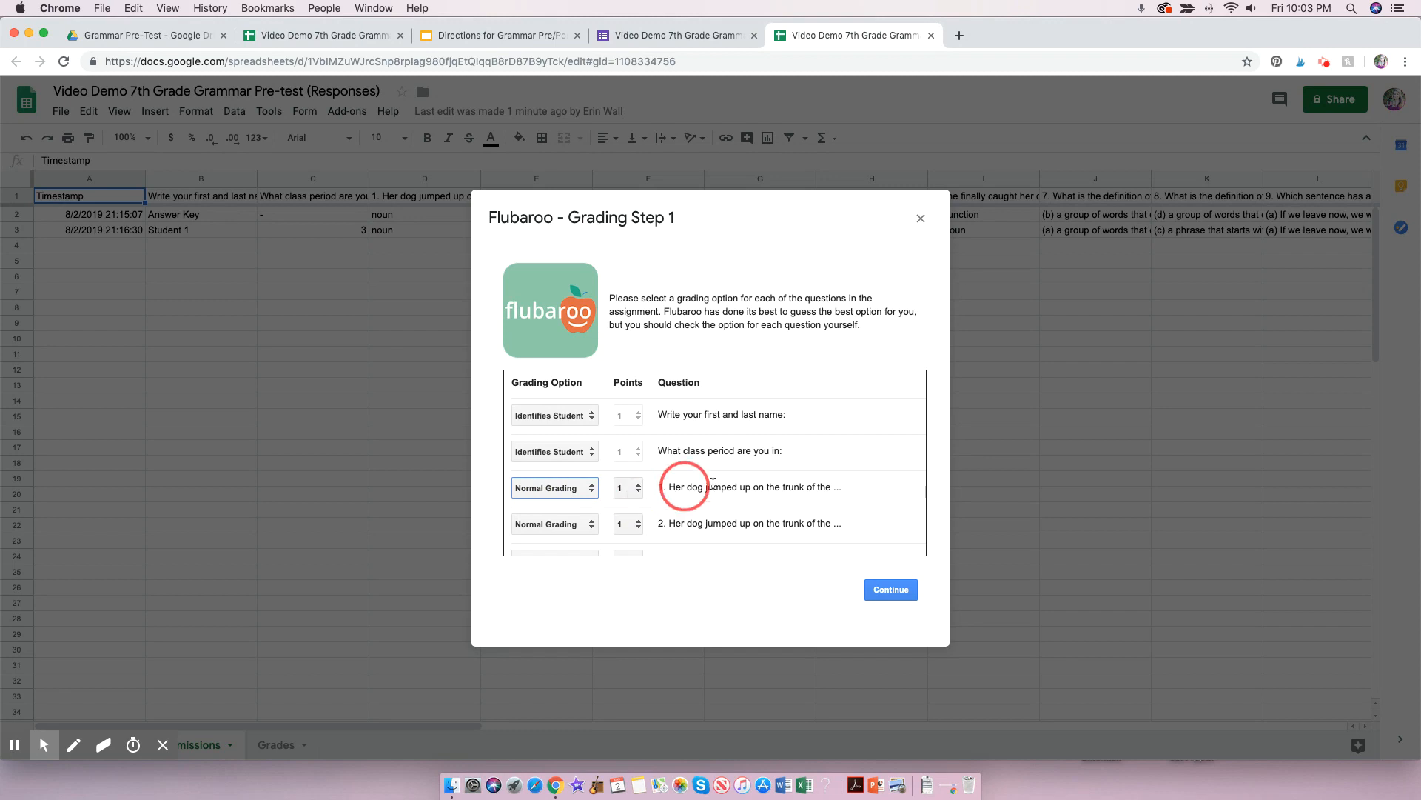
{"action": "left_click", "coordinate": [632, 492]}
{"action": "left_click", "coordinate": [632, 489]}
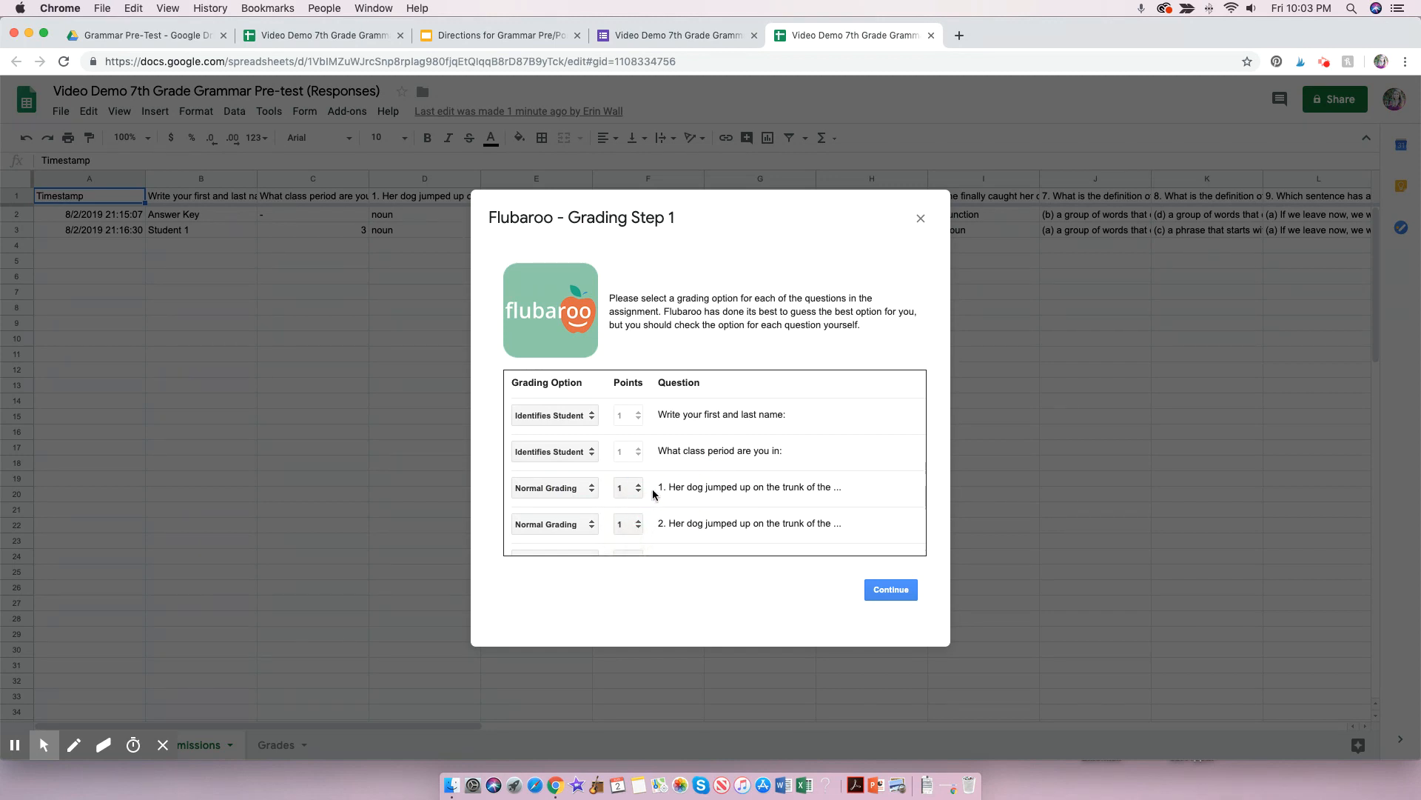
{"action": "scroll", "coordinate": [637, 492], "scroll_direction": "down", "scroll_amount": 5}
{"action": "scroll", "coordinate": [635, 492], "scroll_direction": "down", "scroll_amount": 10}
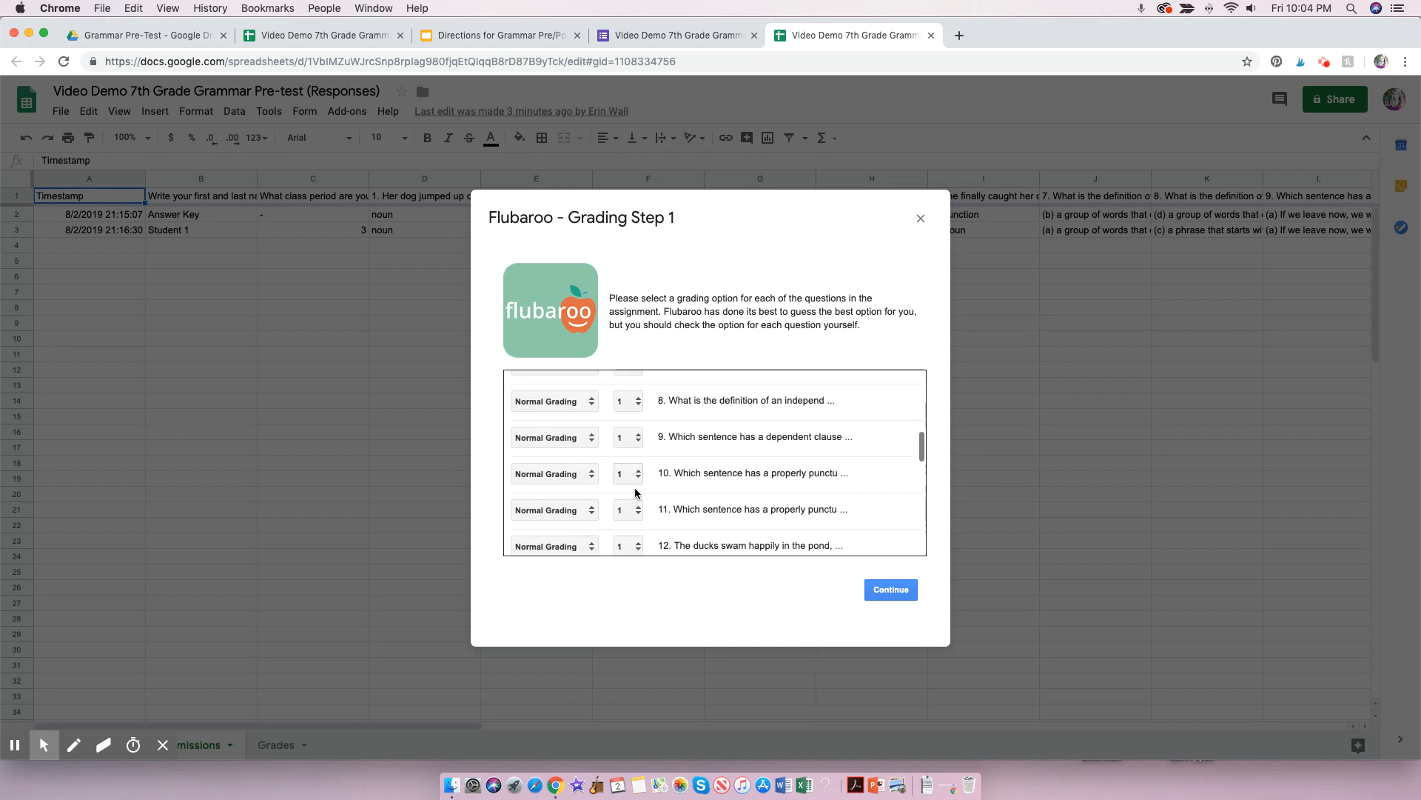
{"action": "scroll", "coordinate": [635, 492], "scroll_direction": "down", "scroll_amount": 5}
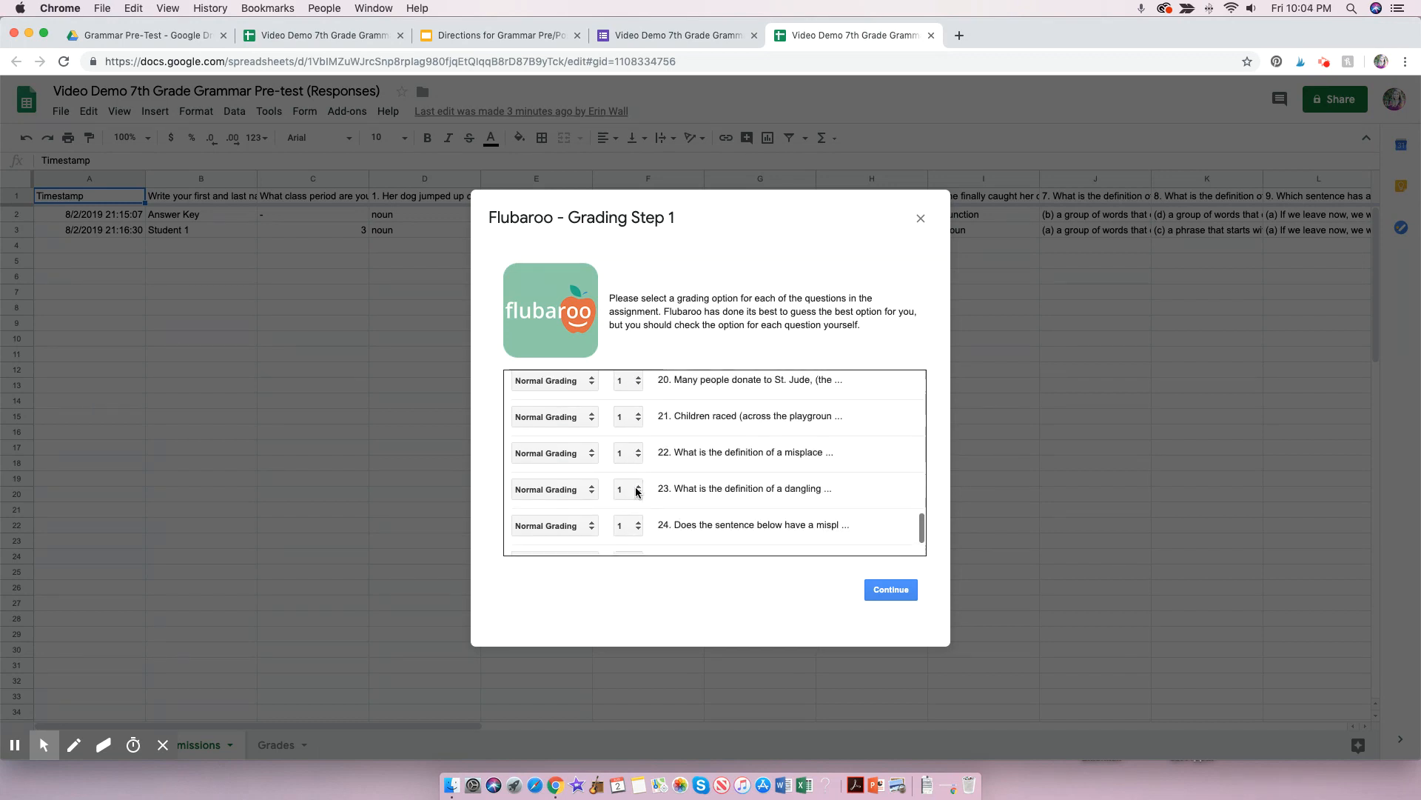
{"action": "left_click", "coordinate": [900, 594]}
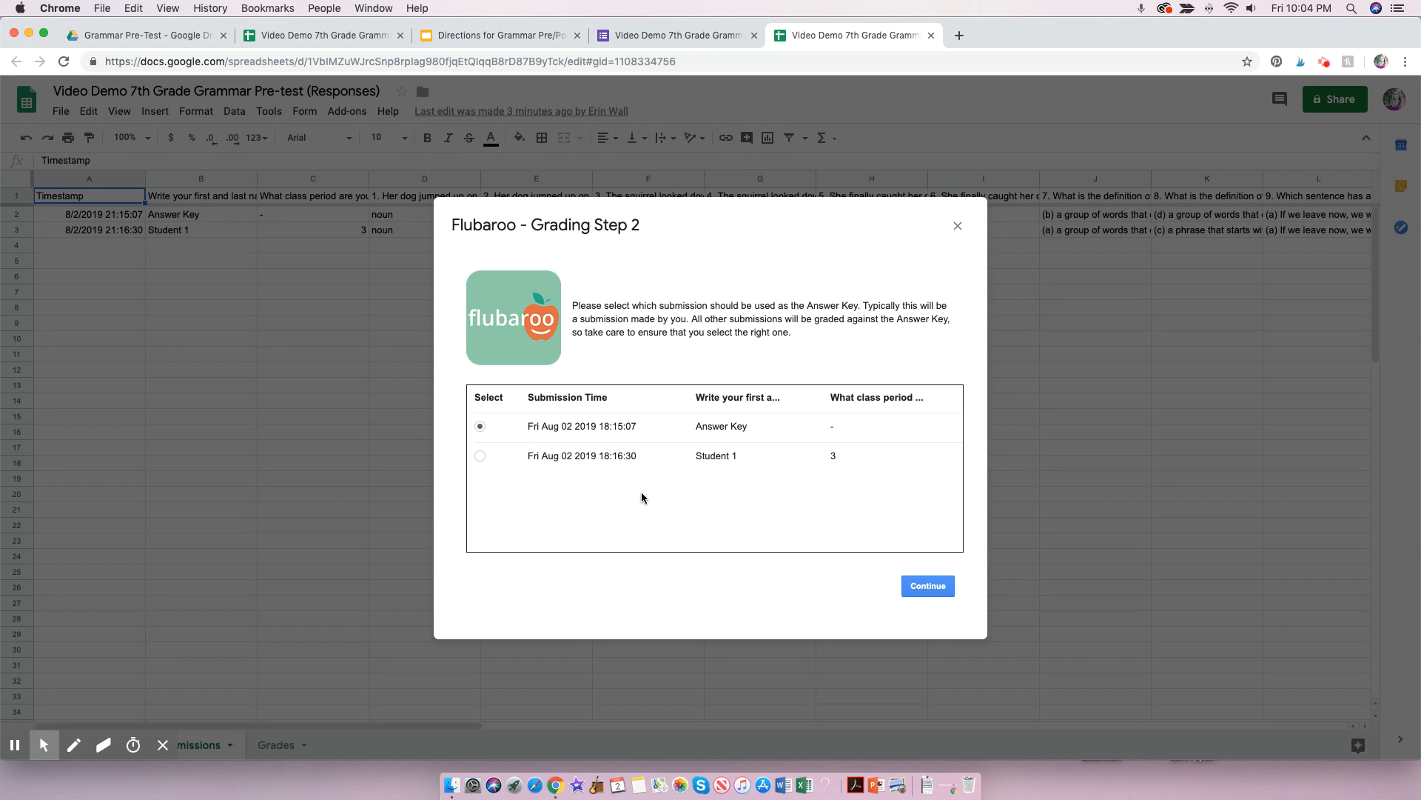
Grade the submissions against the Answer Key submission and dismiss the grading completion message.
{"action": "left_click", "coordinate": [929, 587]}
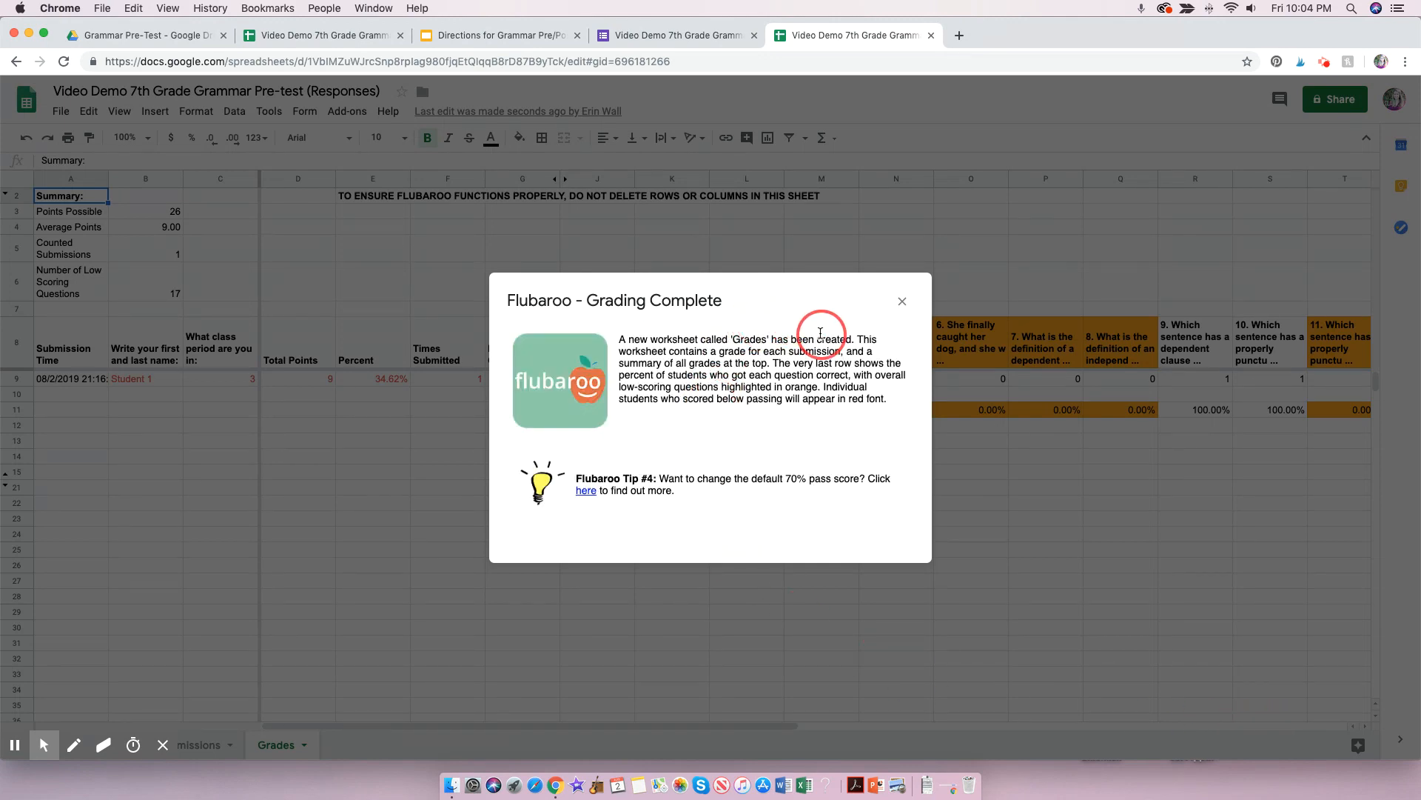
{"action": "left_click", "coordinate": [903, 302]}
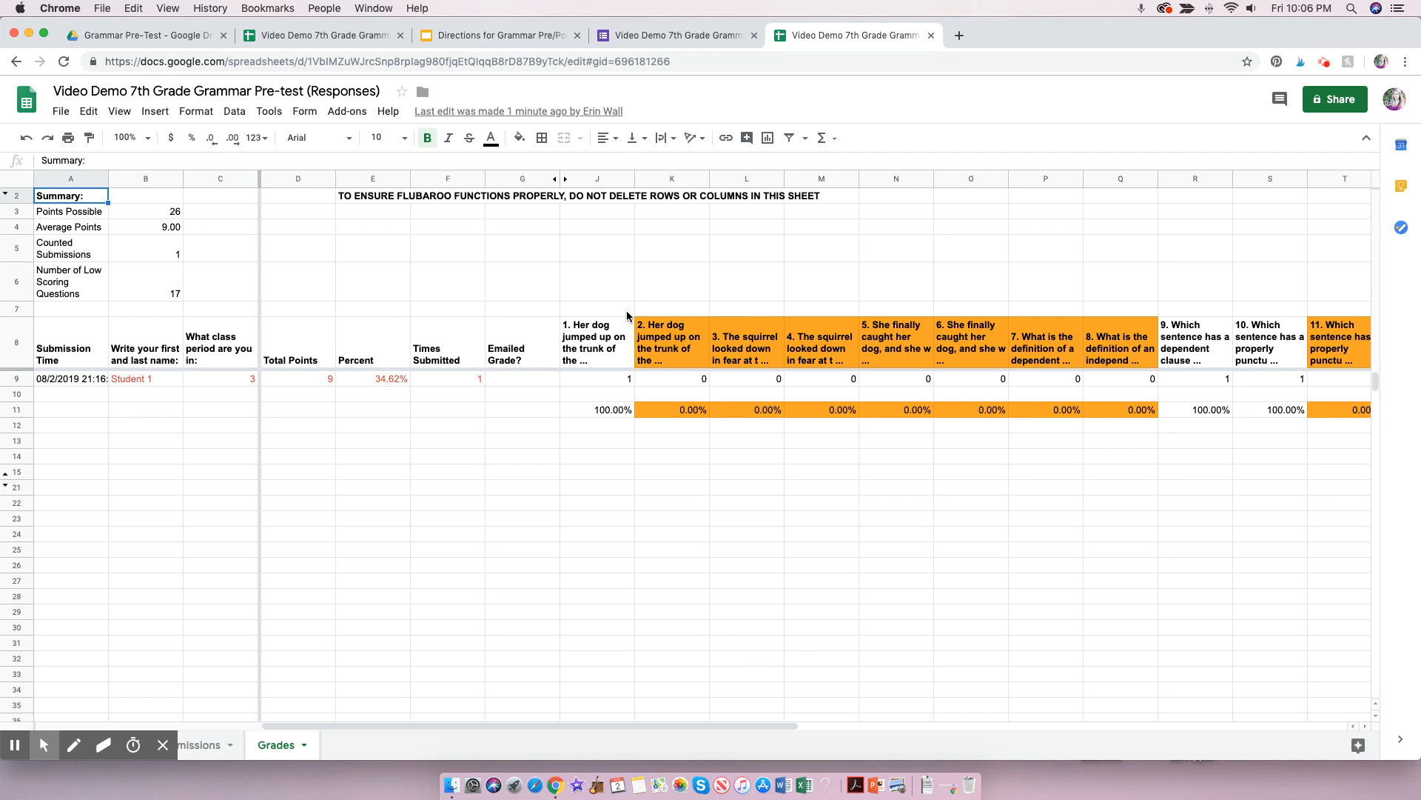
Fill the row 6 cells above questions 1 to 6 (J6:O6) with cyan and label them "Parts of Speech" in L6.
{"action": "left_click", "coordinate": [573, 271]}
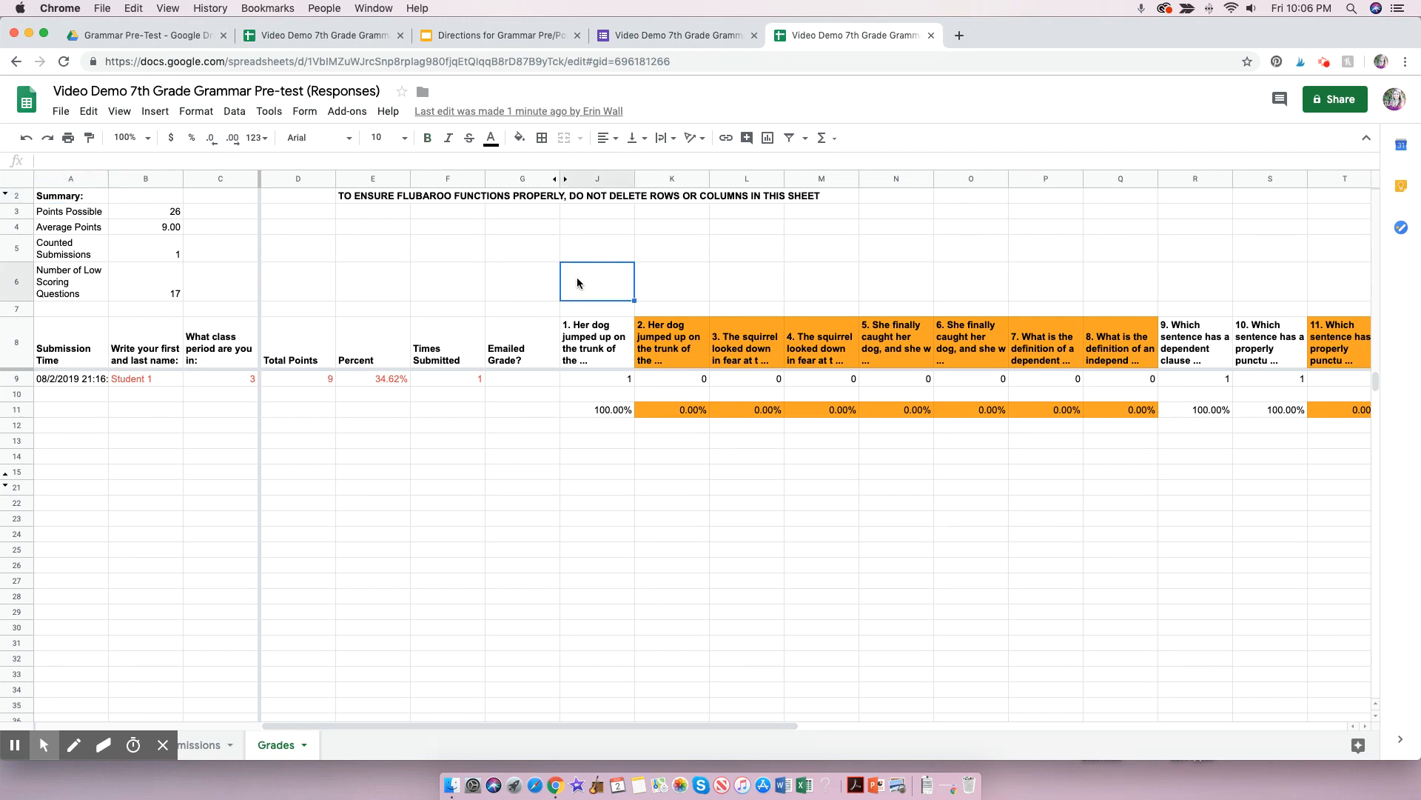
{"action": "left_click_drag", "start_coordinate": [577, 286], "coordinate": [962, 286]}
{"action": "left_click", "coordinate": [519, 137]}
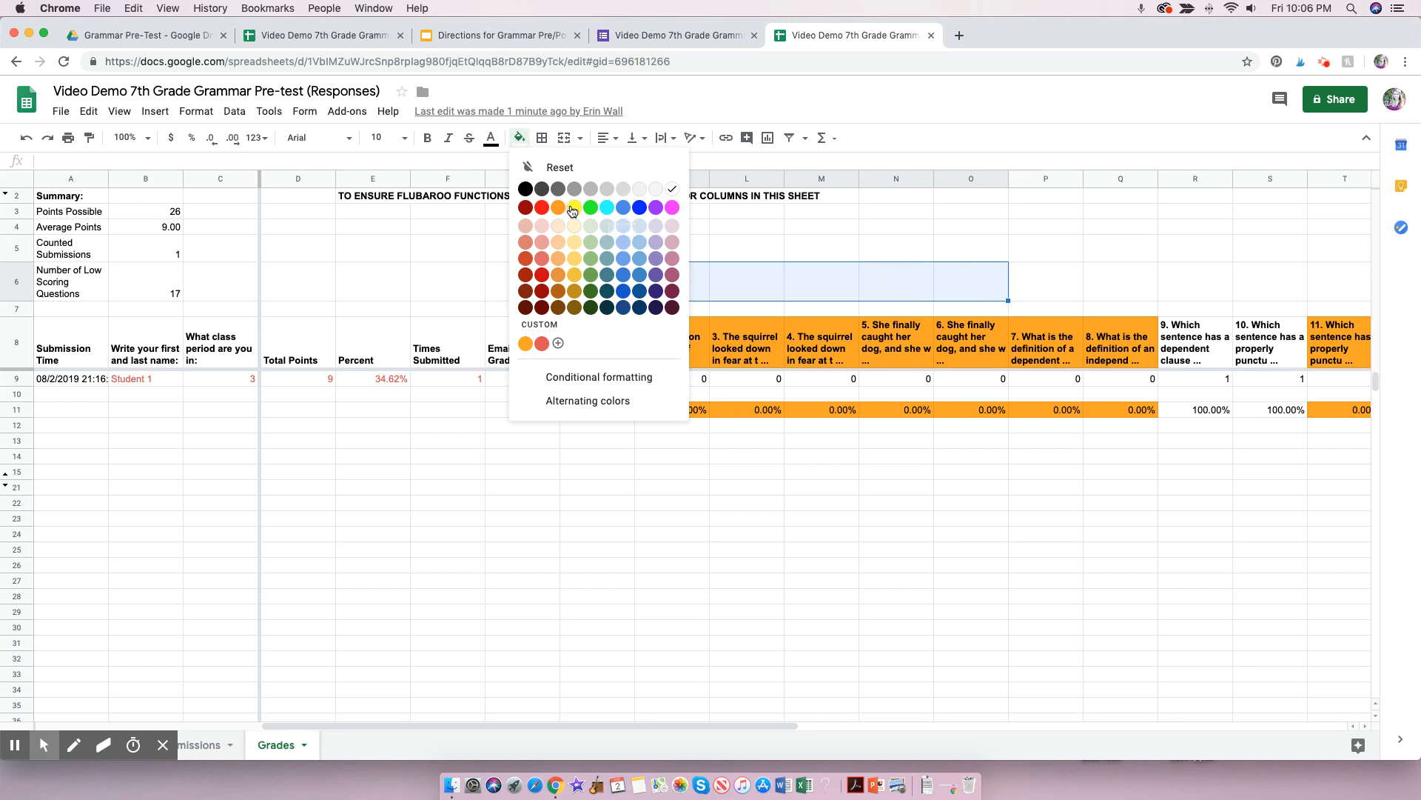
{"action": "left_click", "coordinate": [607, 207]}
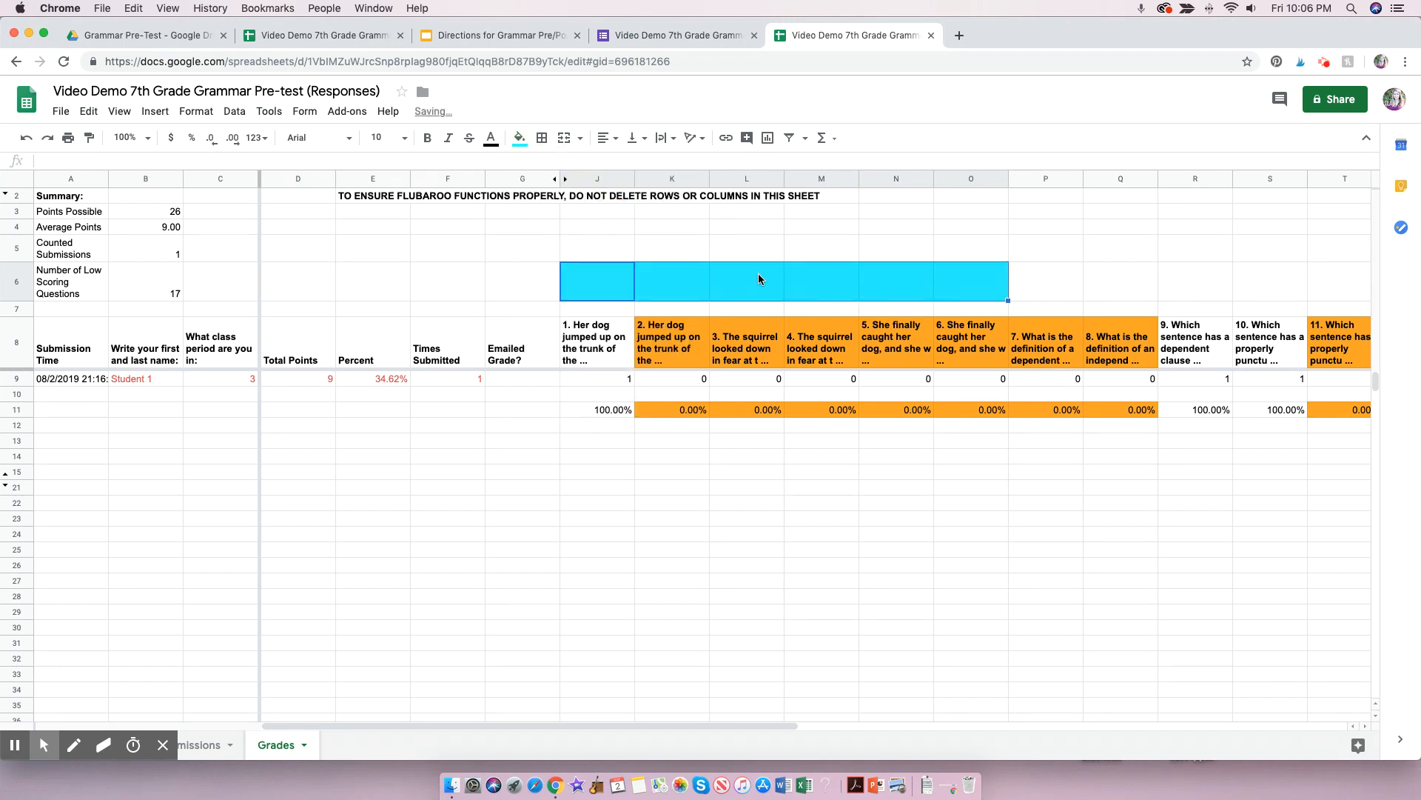
{"action": "left_click", "coordinate": [758, 275]}
{"action": "type", "text": "Parts of Speech"}
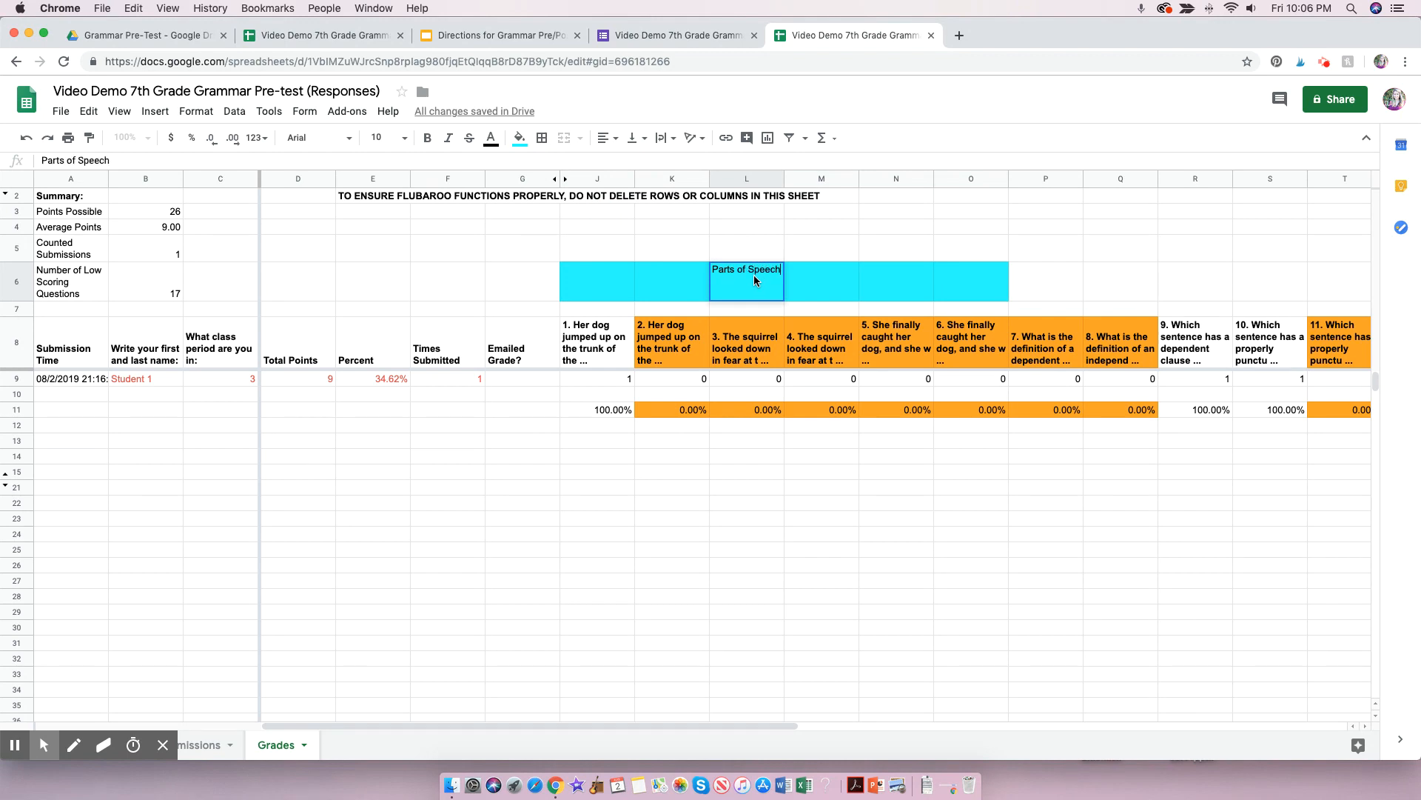
{"action": "left_click", "coordinate": [1025, 288]}
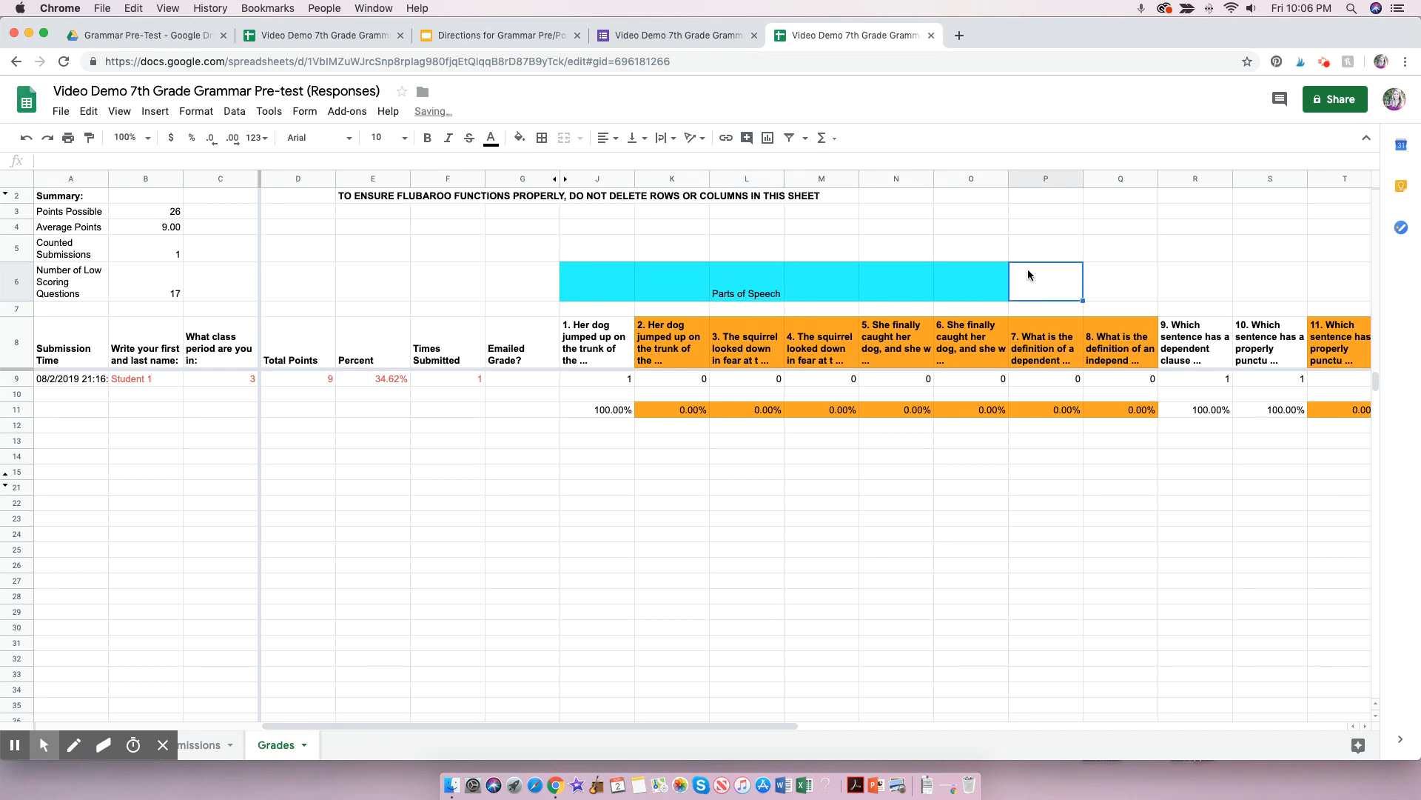
Fill the row 6 cells above questions 7 to 11 (P6:T6) with yellow and label them "Ind. Dep. Clauses" in Q6.
{"action": "left_click_drag", "start_coordinate": [745, 725], "coordinate": [793, 726]}
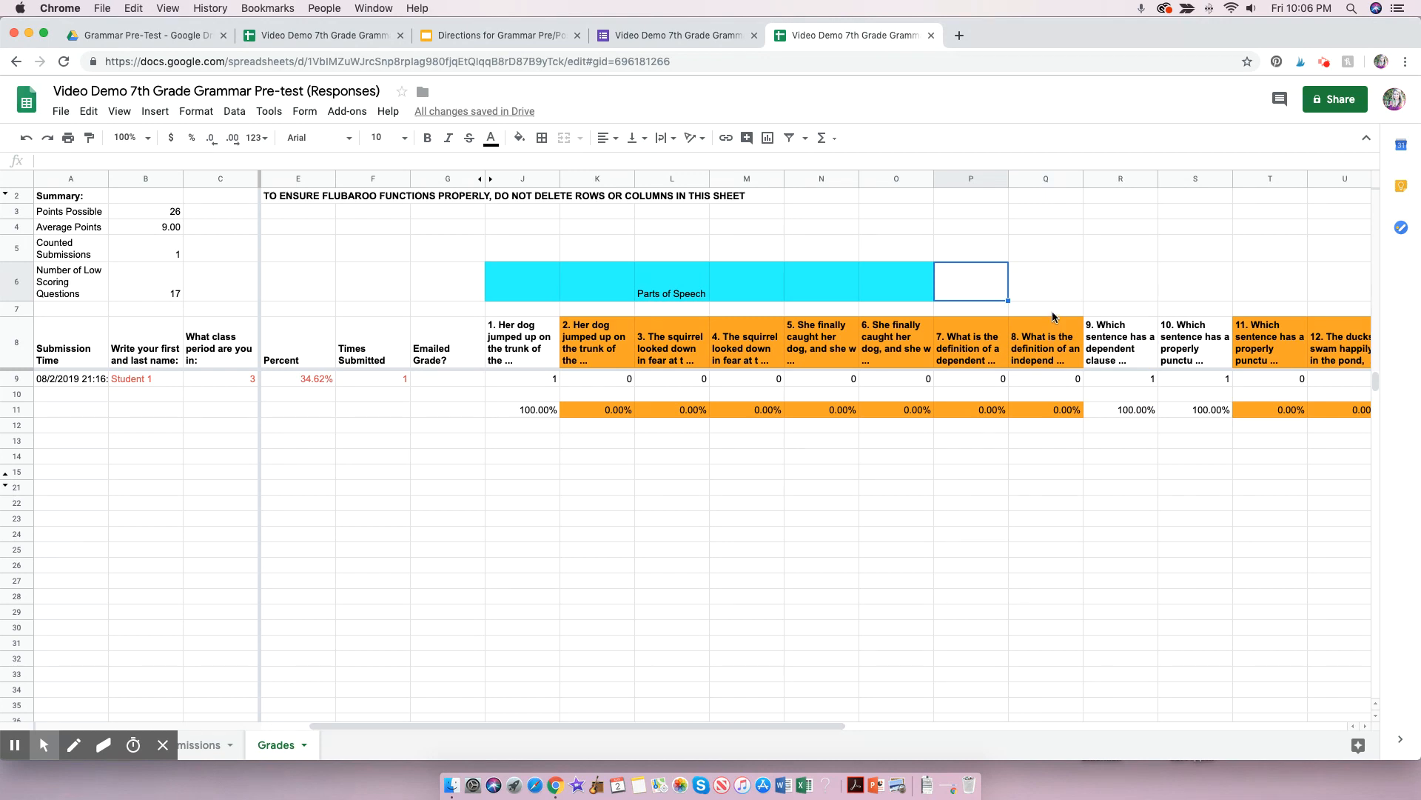
{"action": "left_click_drag", "start_coordinate": [973, 282], "coordinate": [1295, 289]}
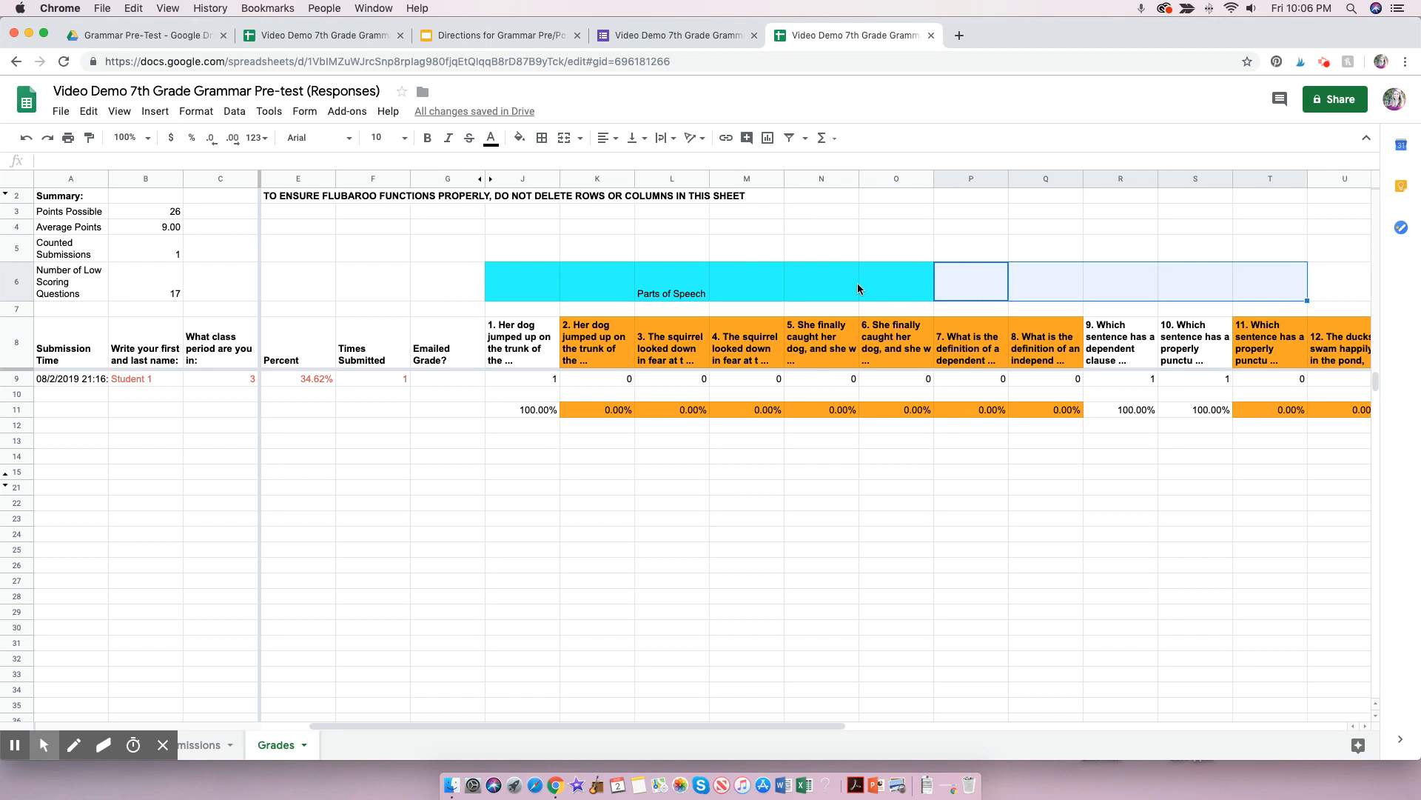
{"action": "left_click", "coordinate": [520, 138]}
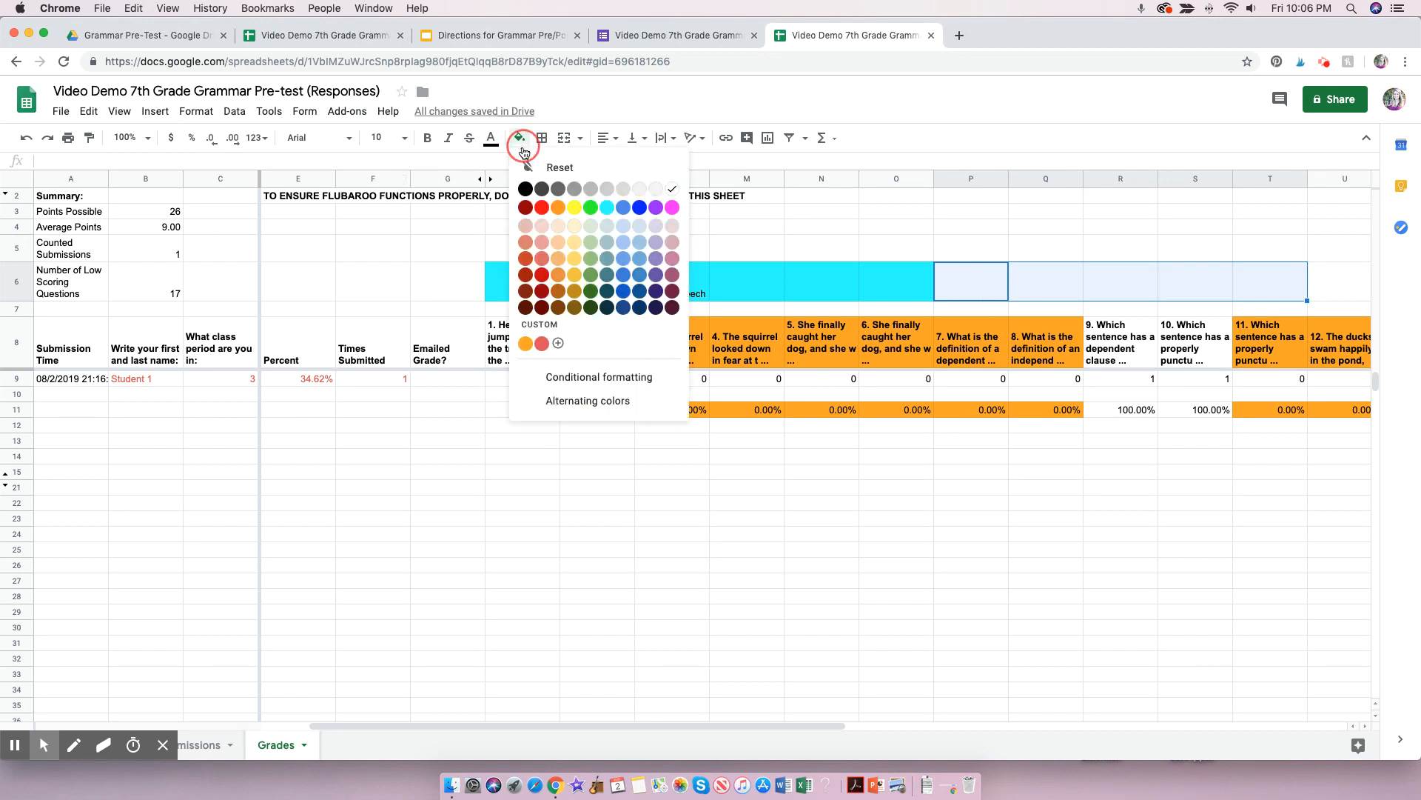
{"action": "left_click", "coordinate": [575, 207]}
{"action": "left_click", "coordinate": [1052, 282]}
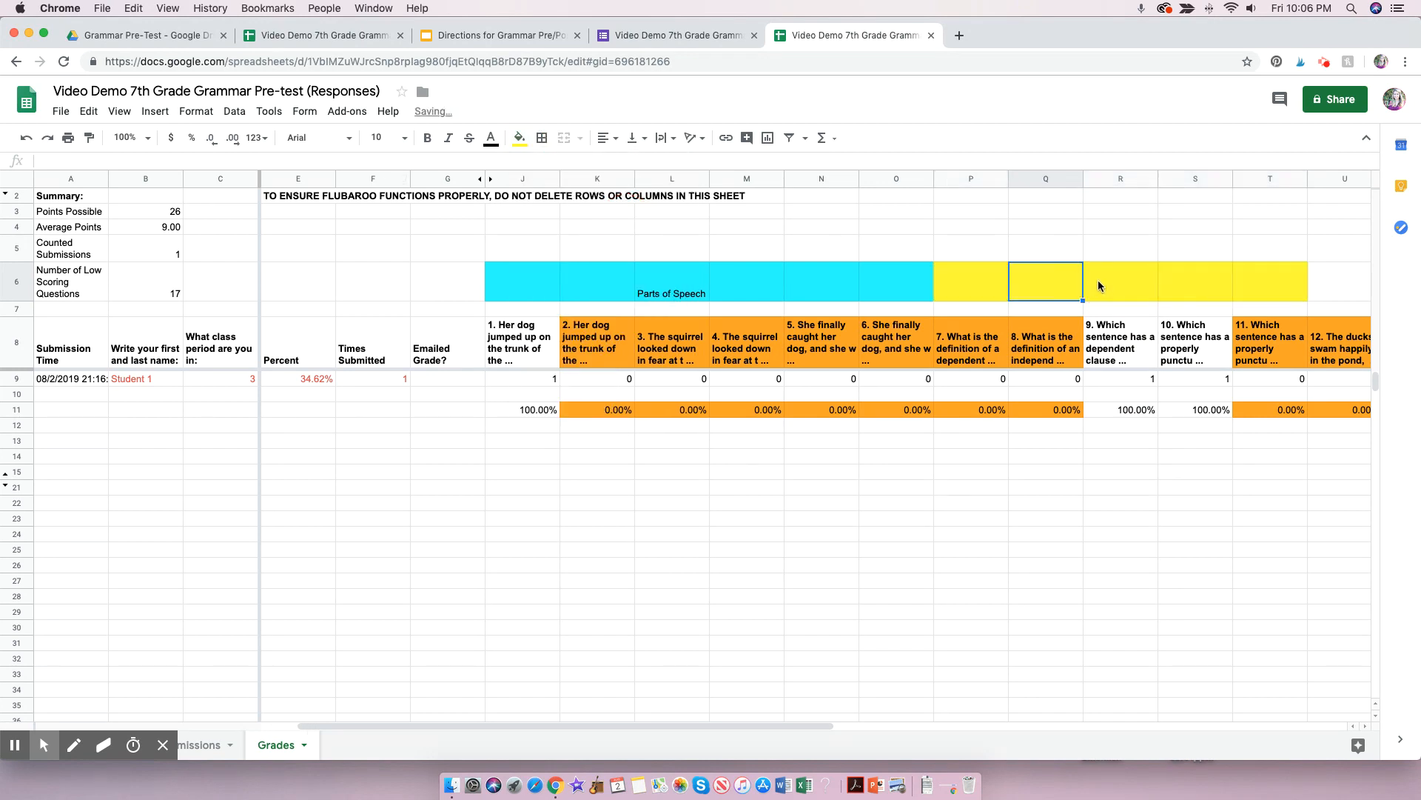
{"action": "type", "text": "Ind. De"}
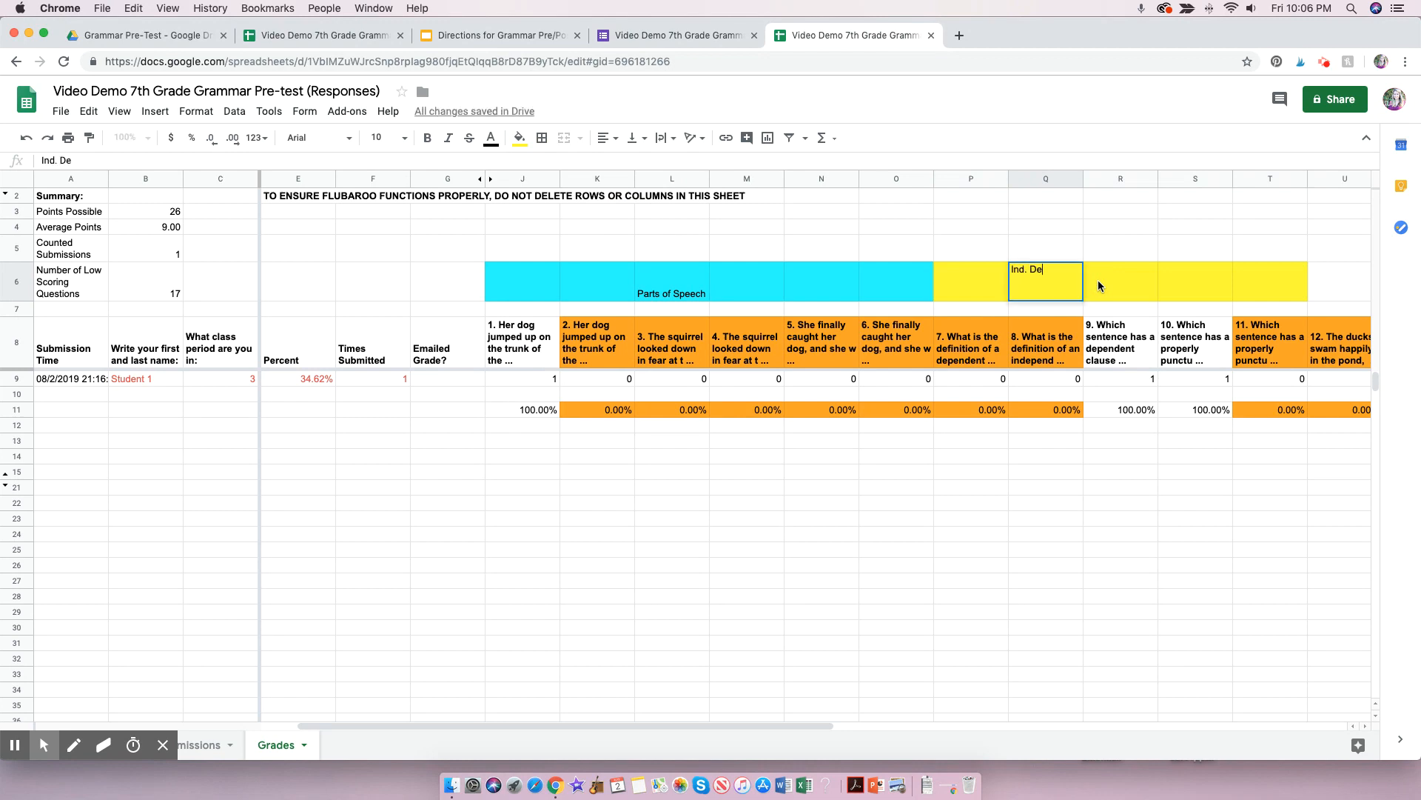
{"action": "type", "text": "p. Clauses"}
{"action": "left_click", "coordinate": [166, 381]}
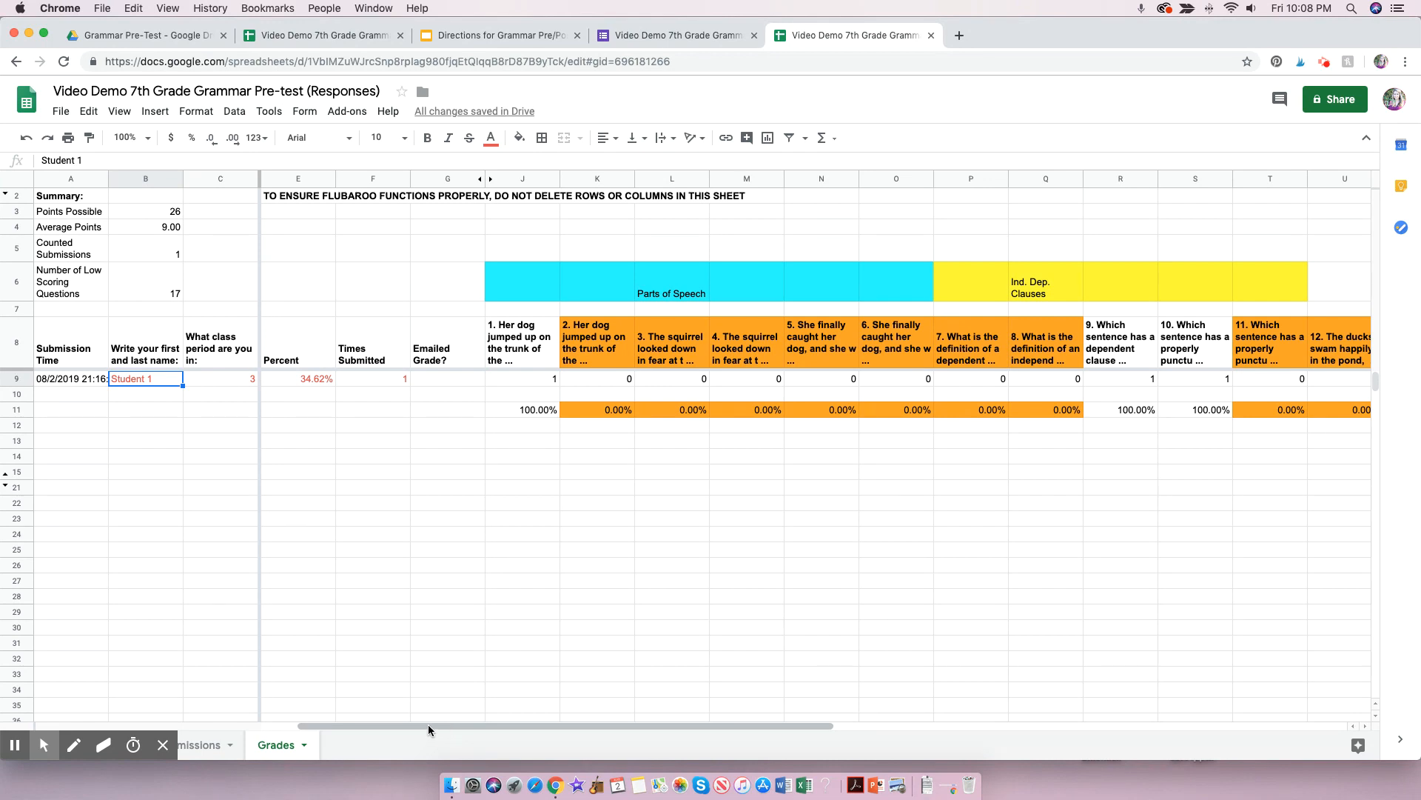
Review the graded columns from Total Points onward, and go back to the submissions sheet.
{"action": "mouse_move", "coordinate": [529, 726]}
{"action": "left_mouse_down"}
{"action": "mouse_move", "coordinate": [716, 736]}
{"action": "mouse_move", "coordinate": [527, 733]}
{"action": "left_mouse_up"}
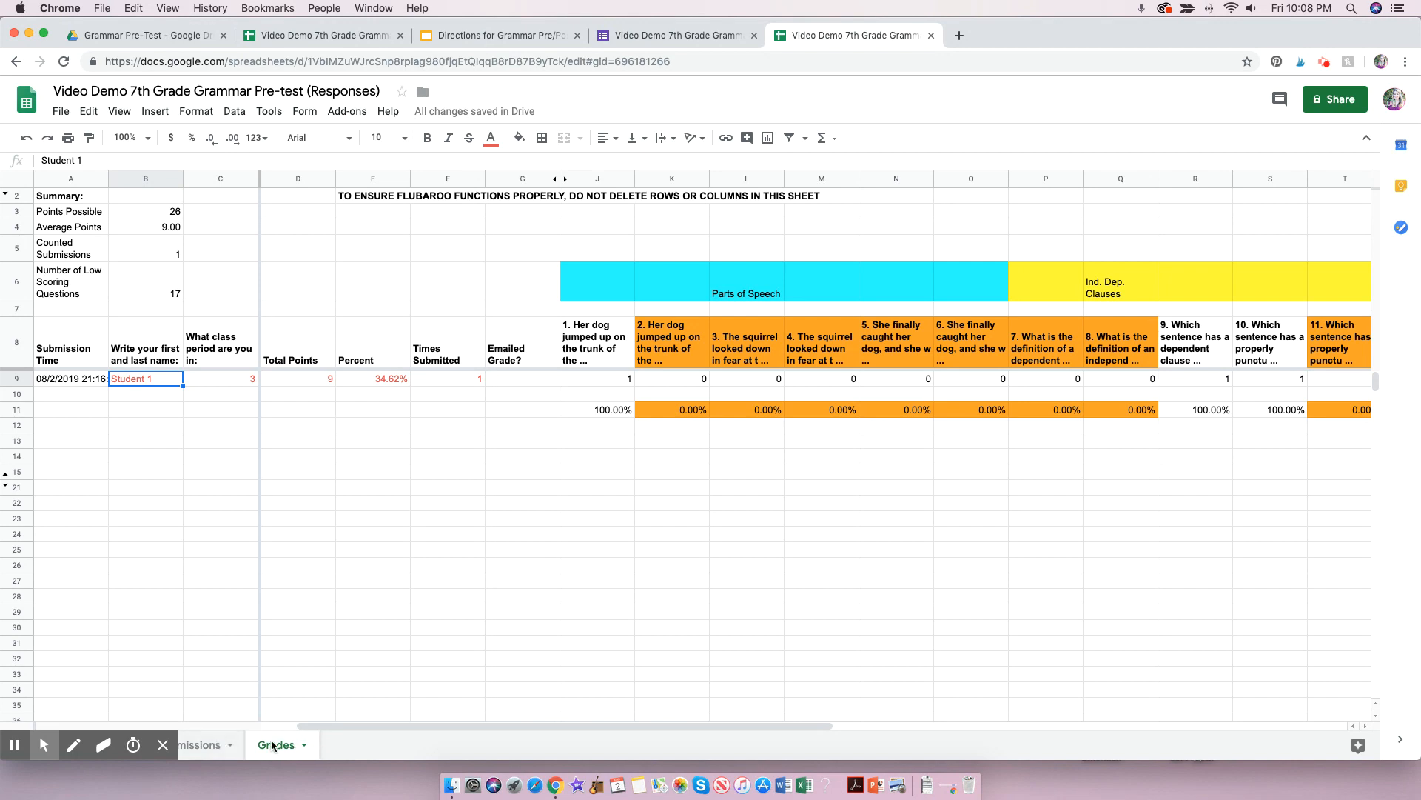
{"action": "left_click", "coordinate": [200, 746]}
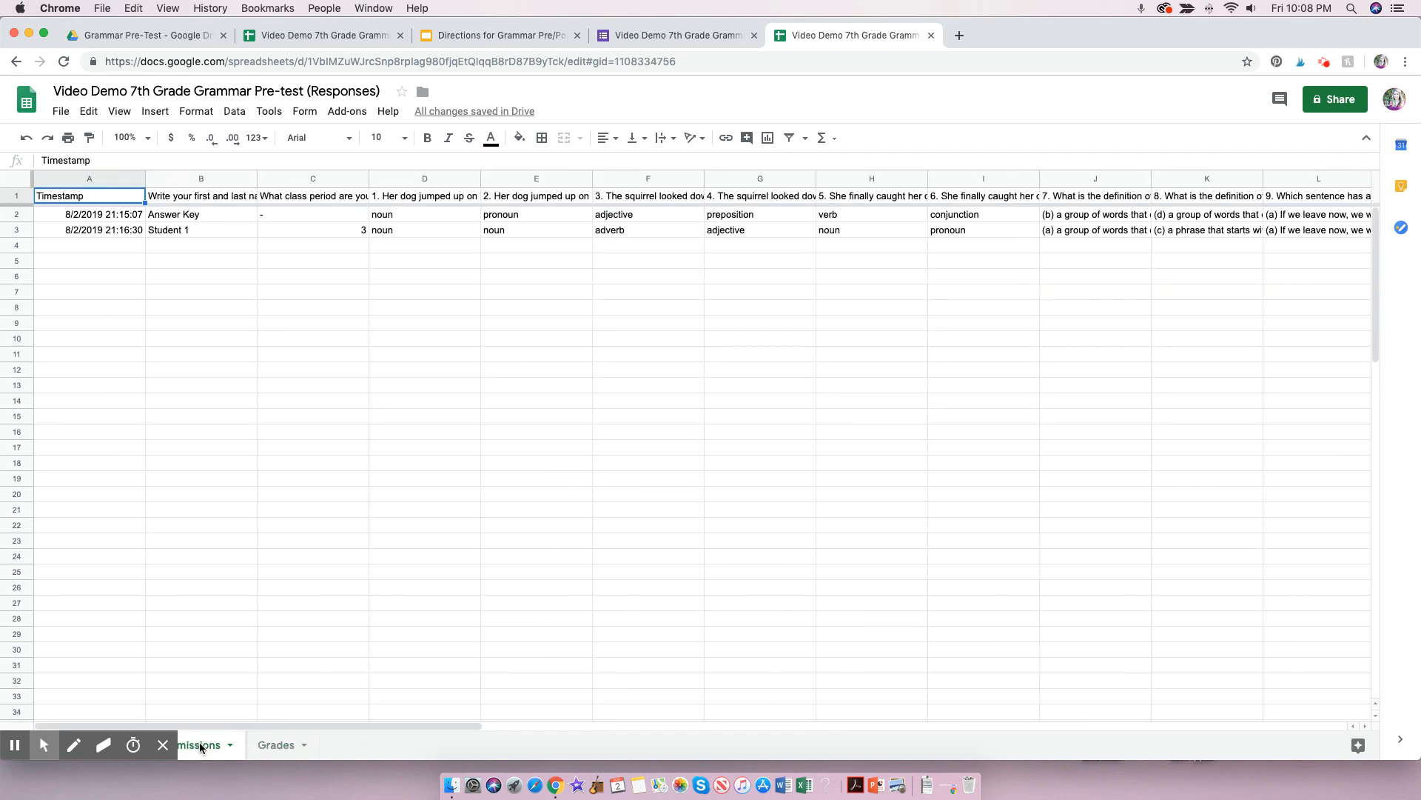